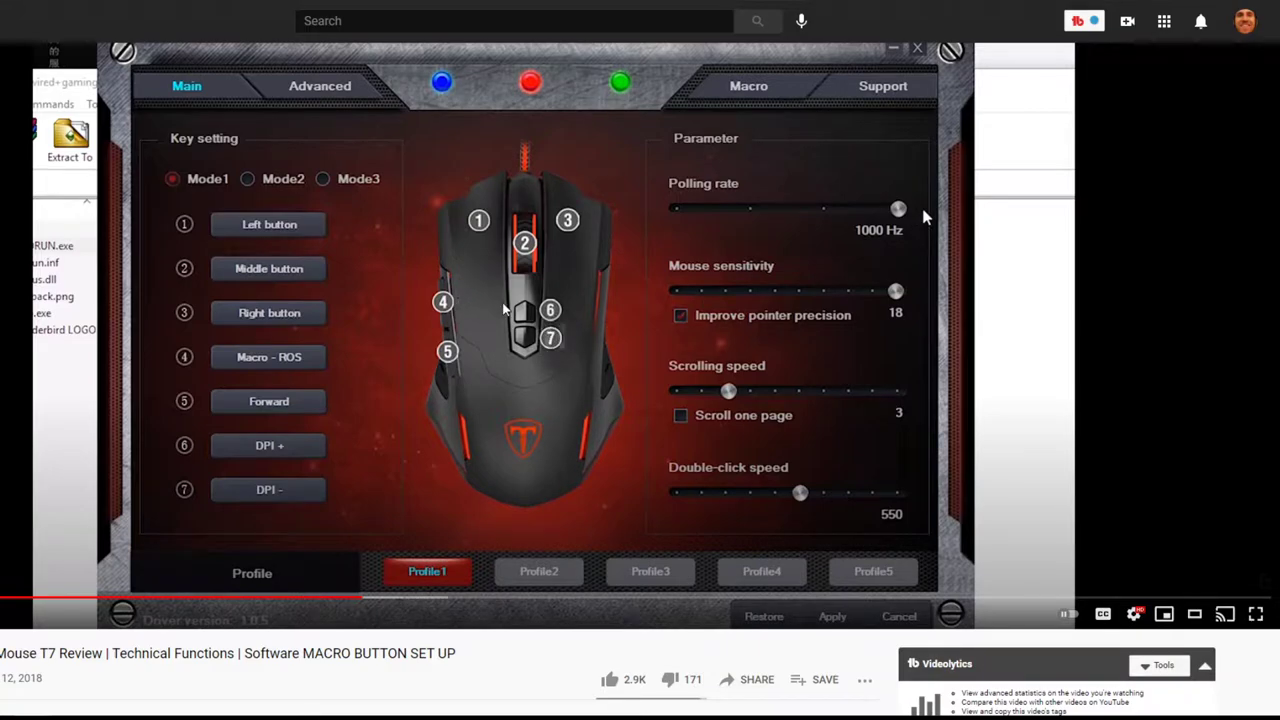
Search Google for extract rar files and open the 7-Zip website from the results.
{"action": "scroll", "coordinate": [434, 650], "scroll_direction": "down", "scroll_amount": 5}
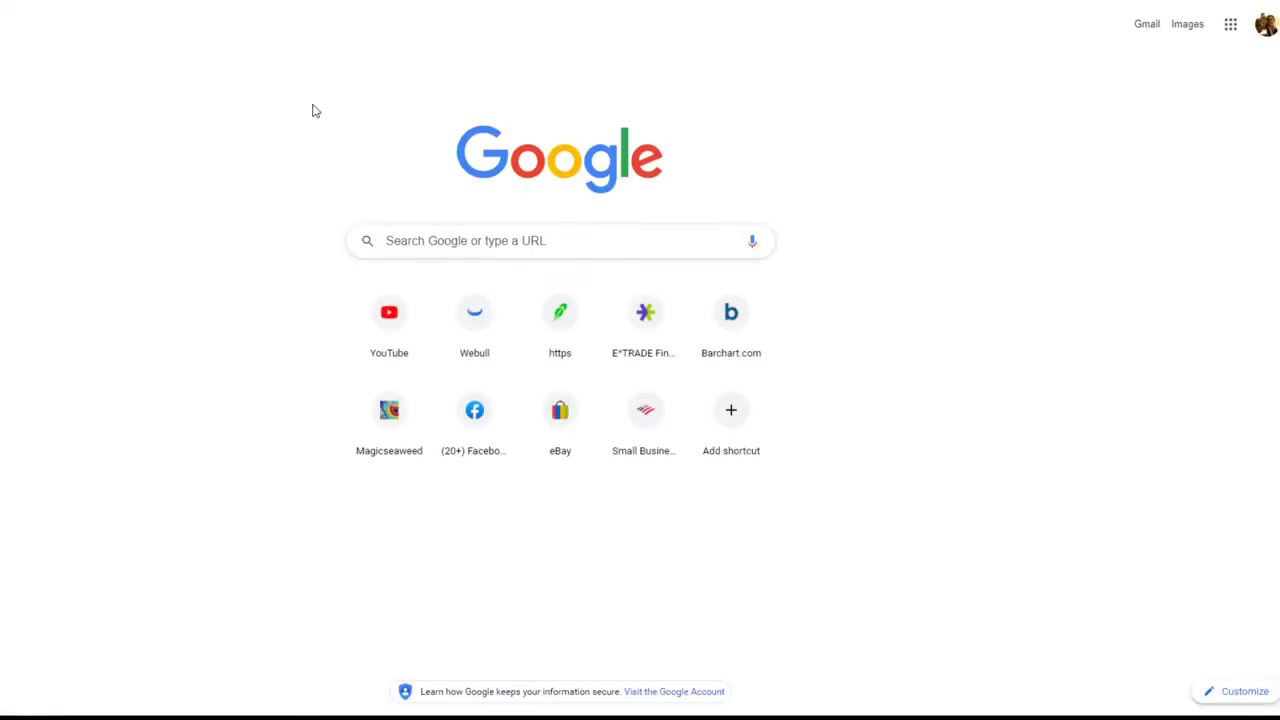
{"action": "left_click", "coordinate": [486, 231]}
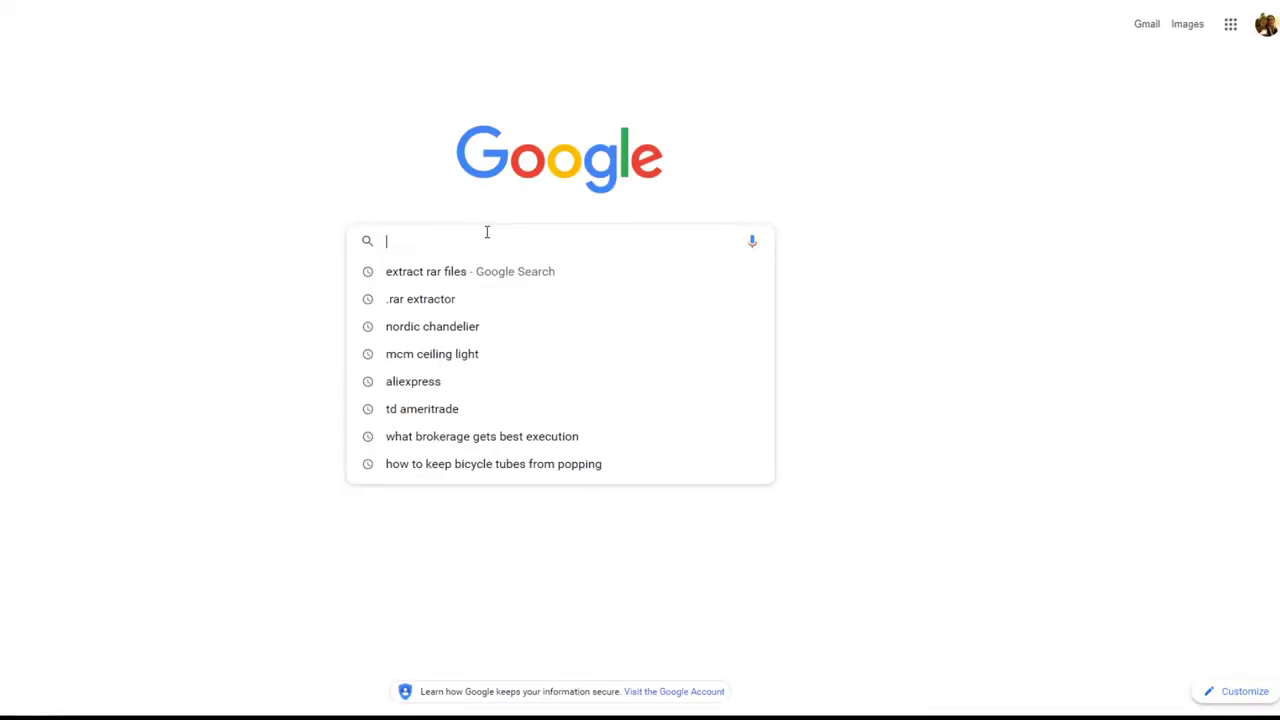
{"action": "left_click", "coordinate": [492, 274]}
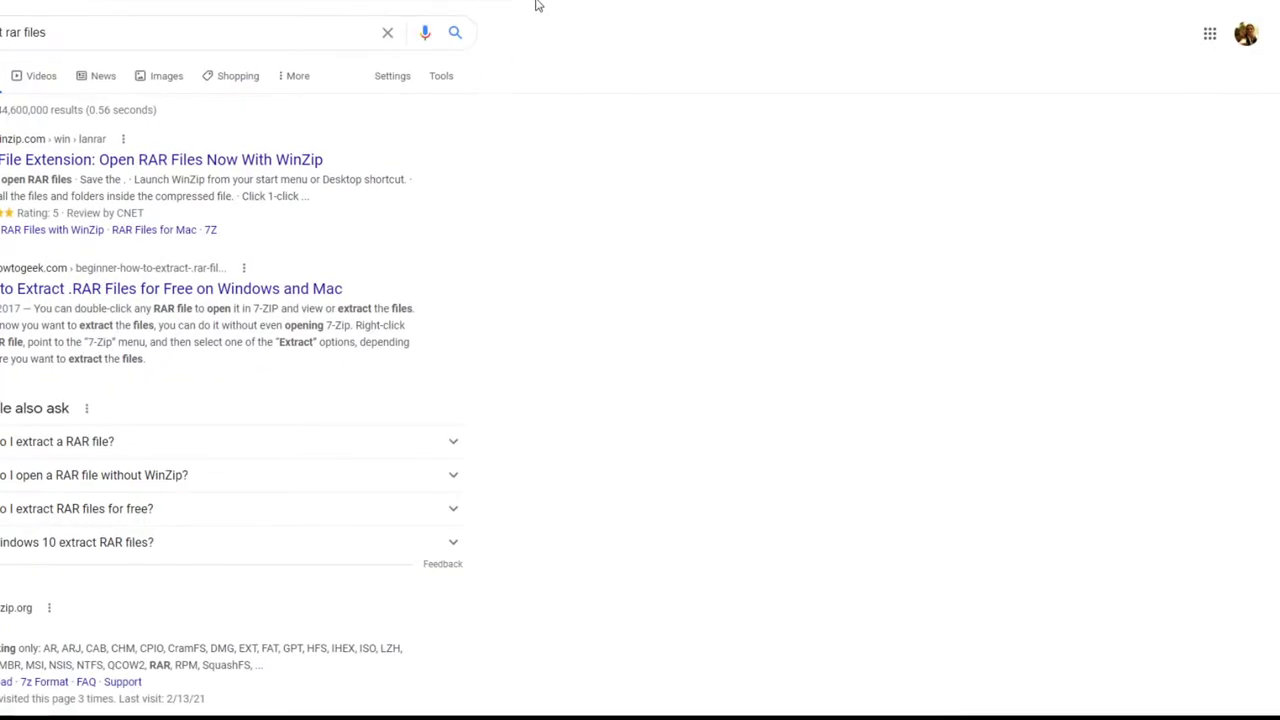
{"action": "scroll", "coordinate": [745, 404], "scroll_direction": "down", "scroll_amount": 5}
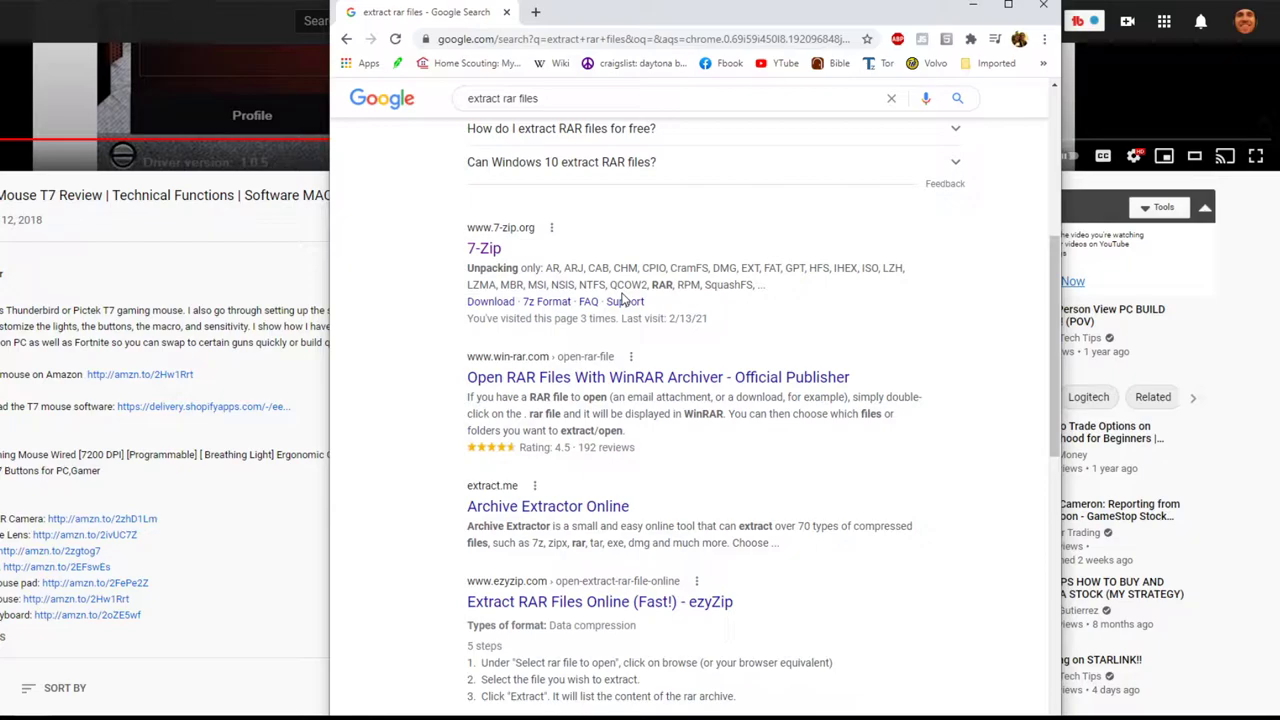
{"action": "left_click", "coordinate": [487, 252]}
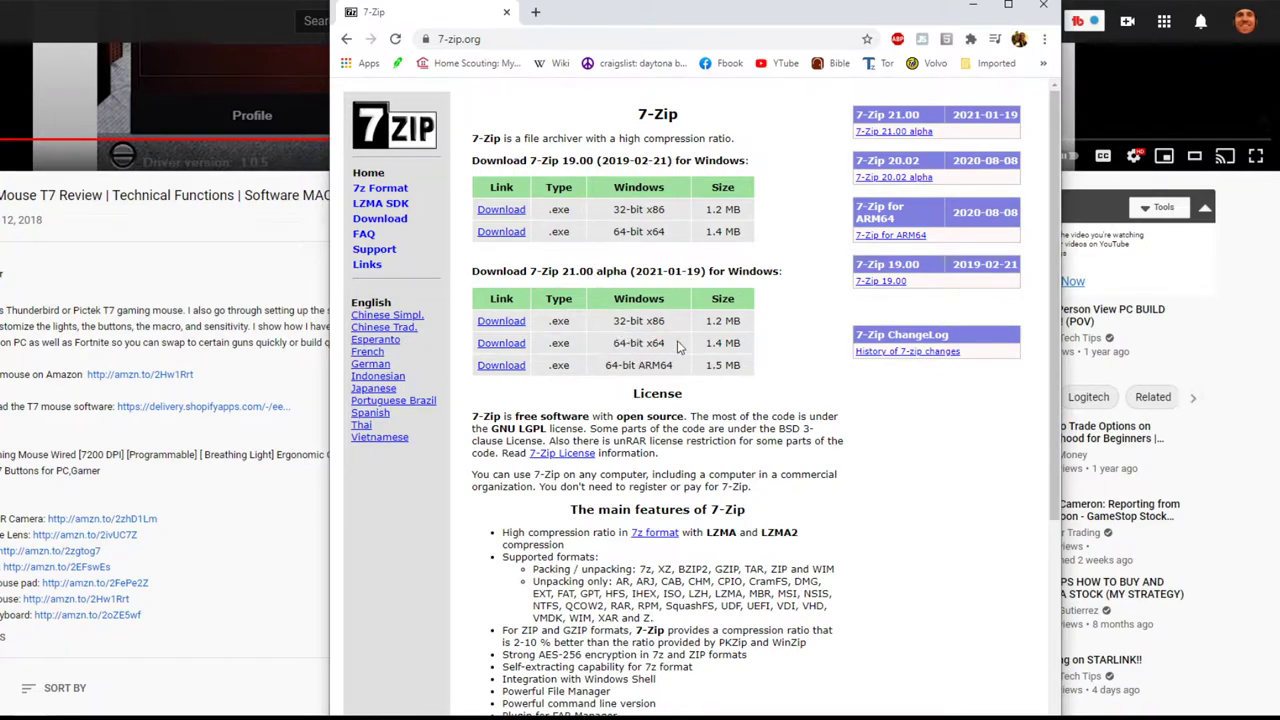
Examine the 32-bit x86 and 64-bit x64 entries in the 7-Zip 21.00 alpha download table.
{"action": "left_click_drag", "start_coordinate": [668, 322], "coordinate": [614, 325]}
{"action": "left_click", "coordinate": [606, 323]}
{"action": "mouse_move", "coordinate": [676, 347]}
{"action": "left_mouse_down"}
{"action": "mouse_move", "coordinate": [610, 350]}
{"action": "mouse_move", "coordinate": [673, 345]}
{"action": "left_mouse_up"}
{"action": "left_click", "coordinate": [673, 345]}
{"action": "left_click_drag", "start_coordinate": [672, 347], "coordinate": [603, 350]}
{"action": "left_click", "coordinate": [603, 349]}
{"action": "left_click_drag", "start_coordinate": [606, 349], "coordinate": [668, 345]}
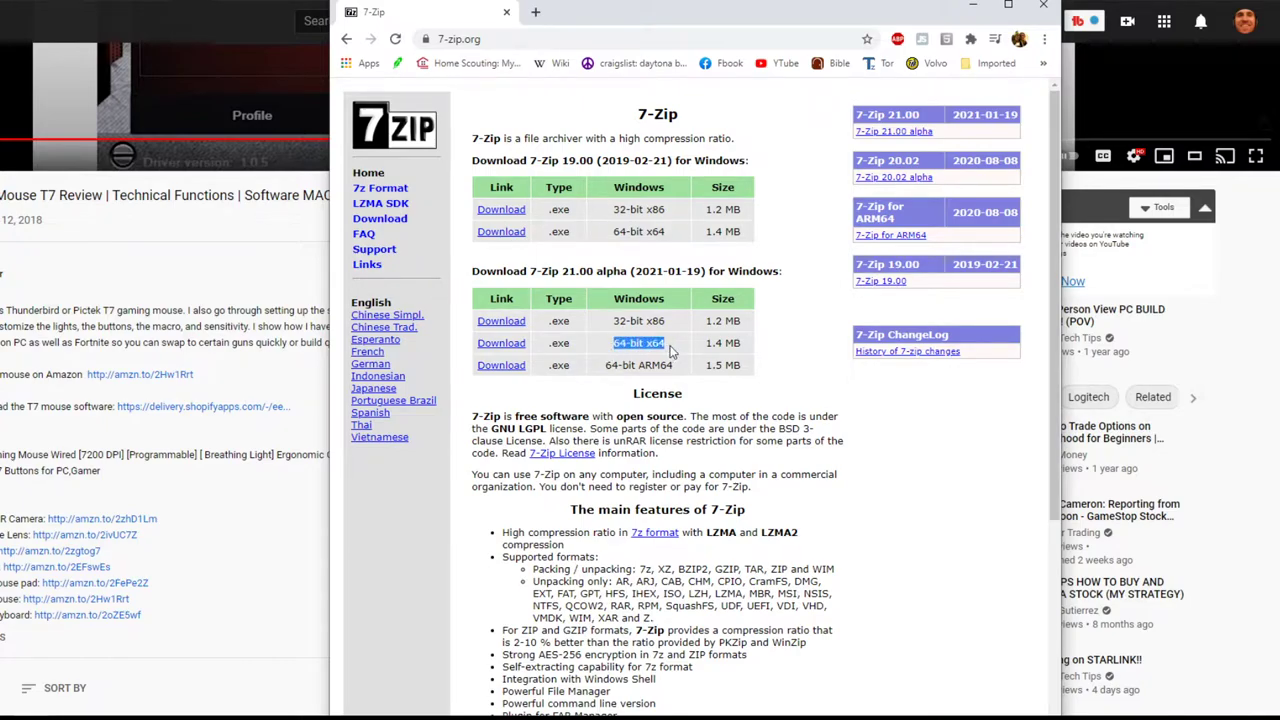
{"action": "left_click", "coordinate": [668, 345]}
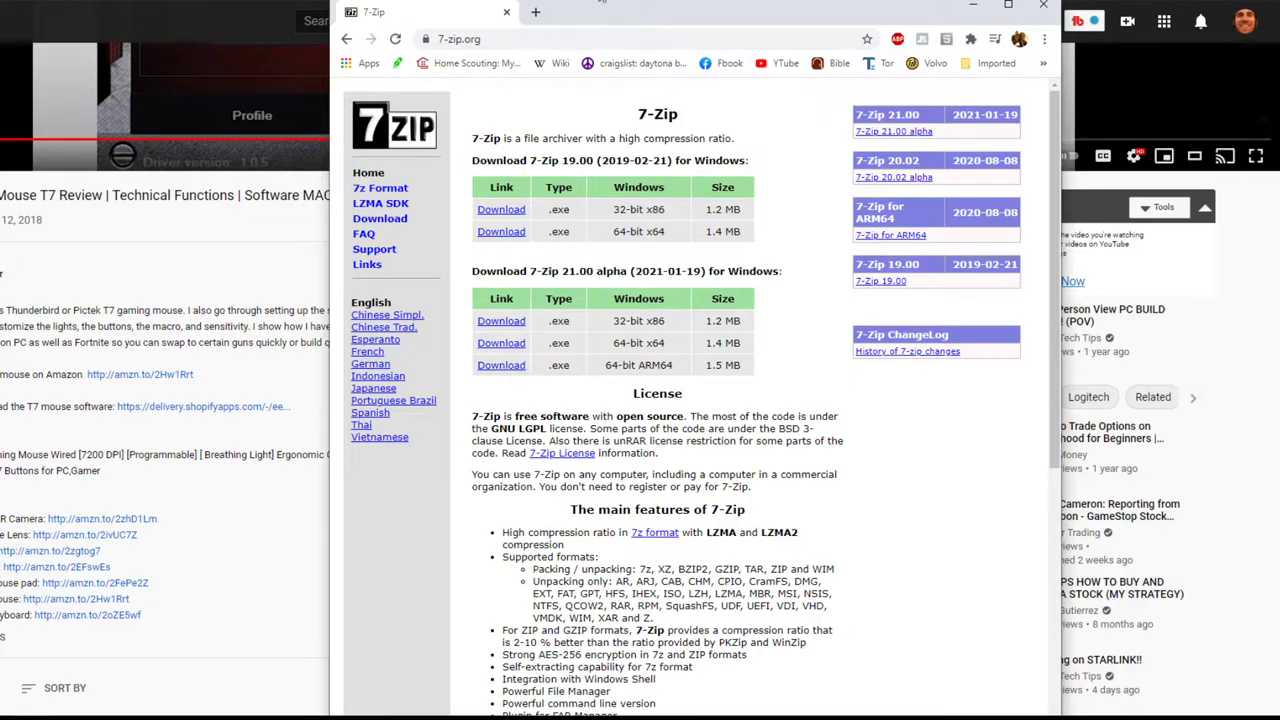
Bring the 7-Zip 19.00 (x64) setup dialog into clear view and check its destination folder.
{"action": "left_click_drag", "start_coordinate": [612, 4], "coordinate": [578, 0]}
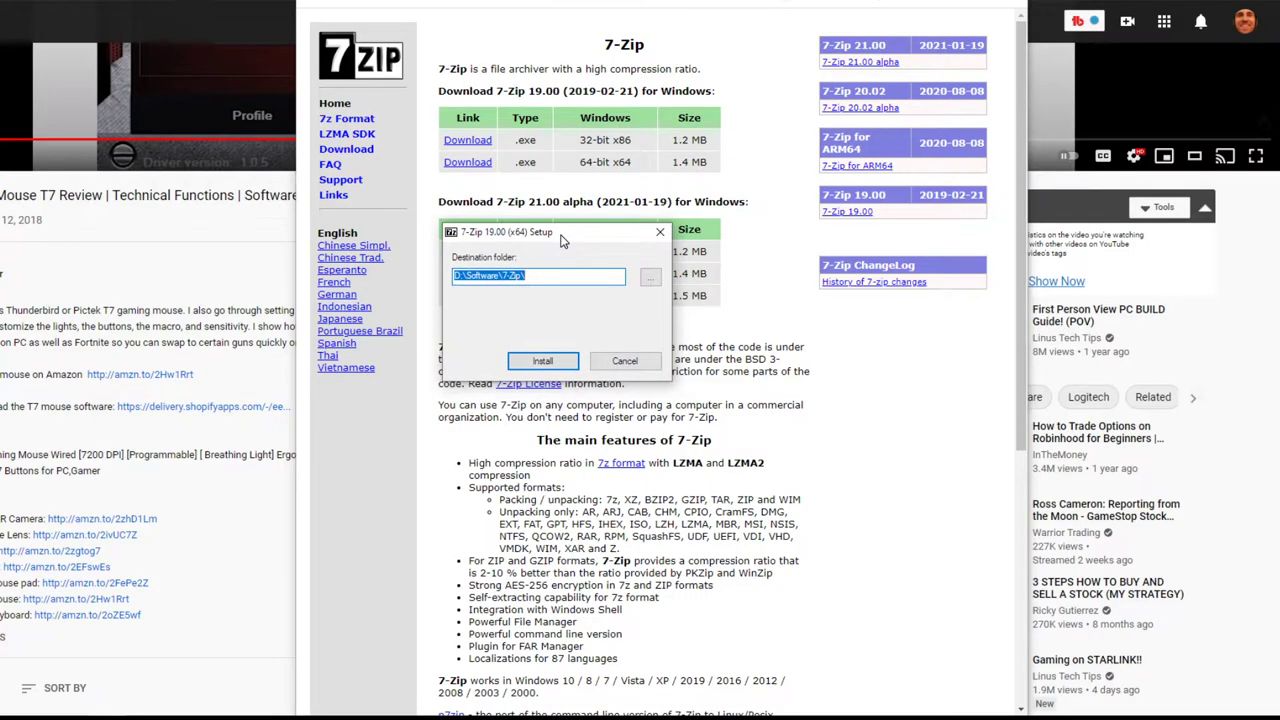
{"action": "left_click_drag", "start_coordinate": [563, 241], "coordinate": [647, 297]}
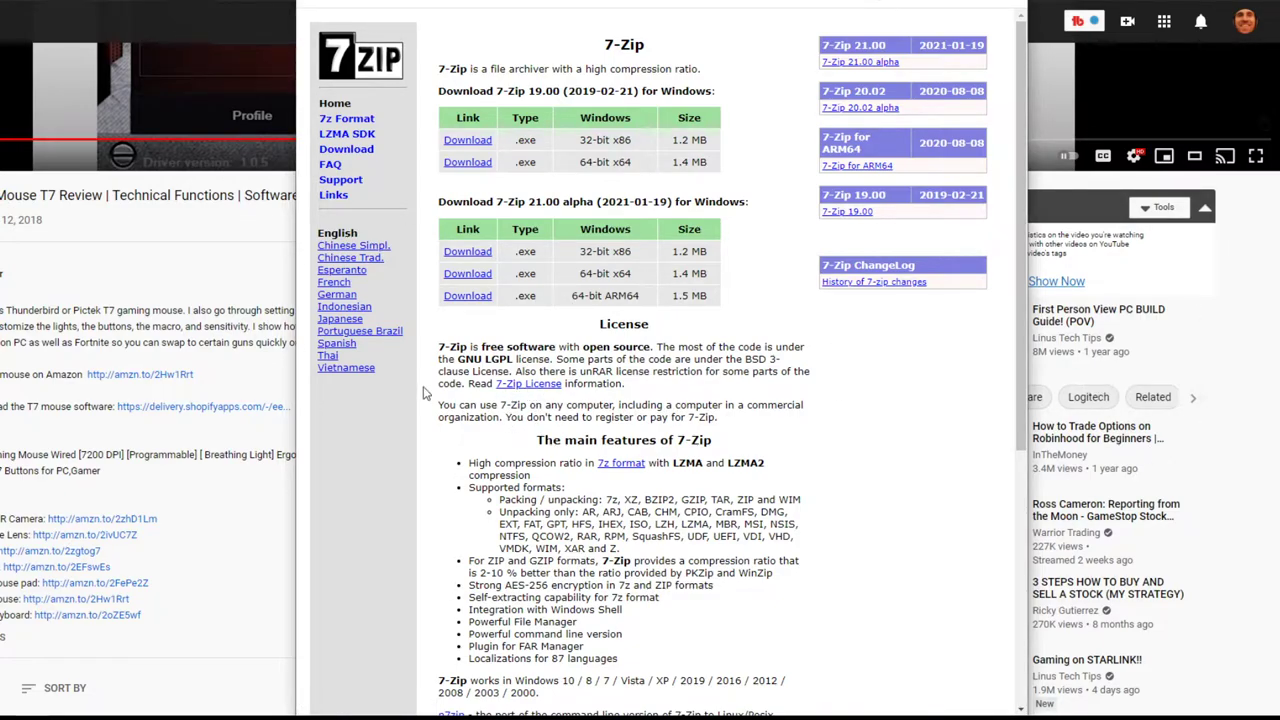
Switch back to the YouTube mouse review, find the T7 software link, and open the PC034 driver download page.
{"action": "key", "text": "alt+Tab"}
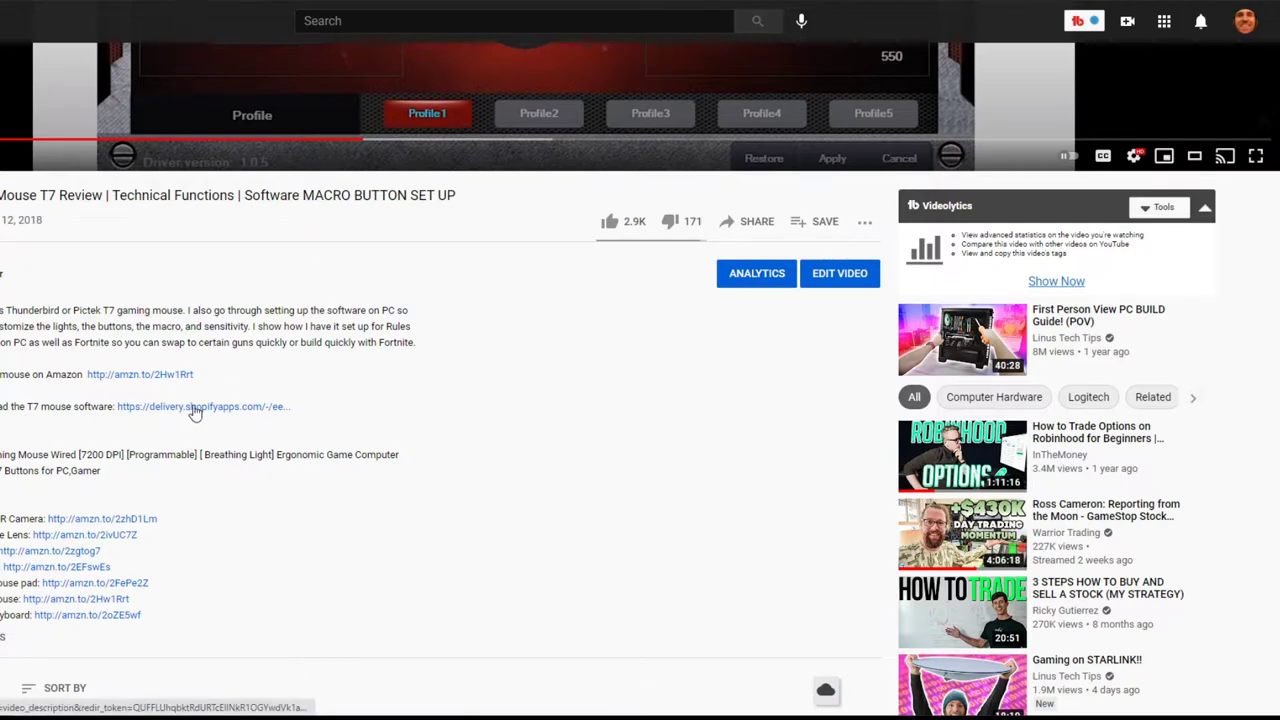
{"action": "scroll", "coordinate": [380, 386], "scroll_direction": "down", "scroll_amount": 5}
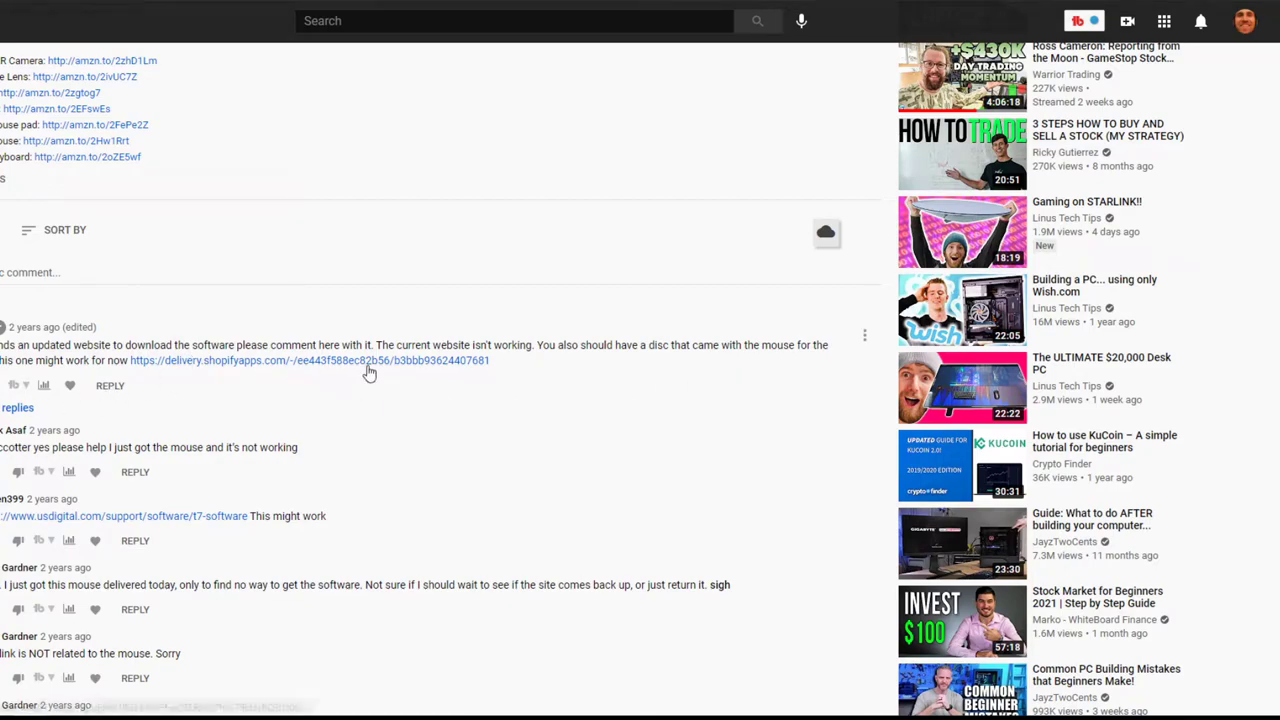
{"action": "left_click", "coordinate": [18, 412]}
{"action": "left_click", "coordinate": [18, 412]}
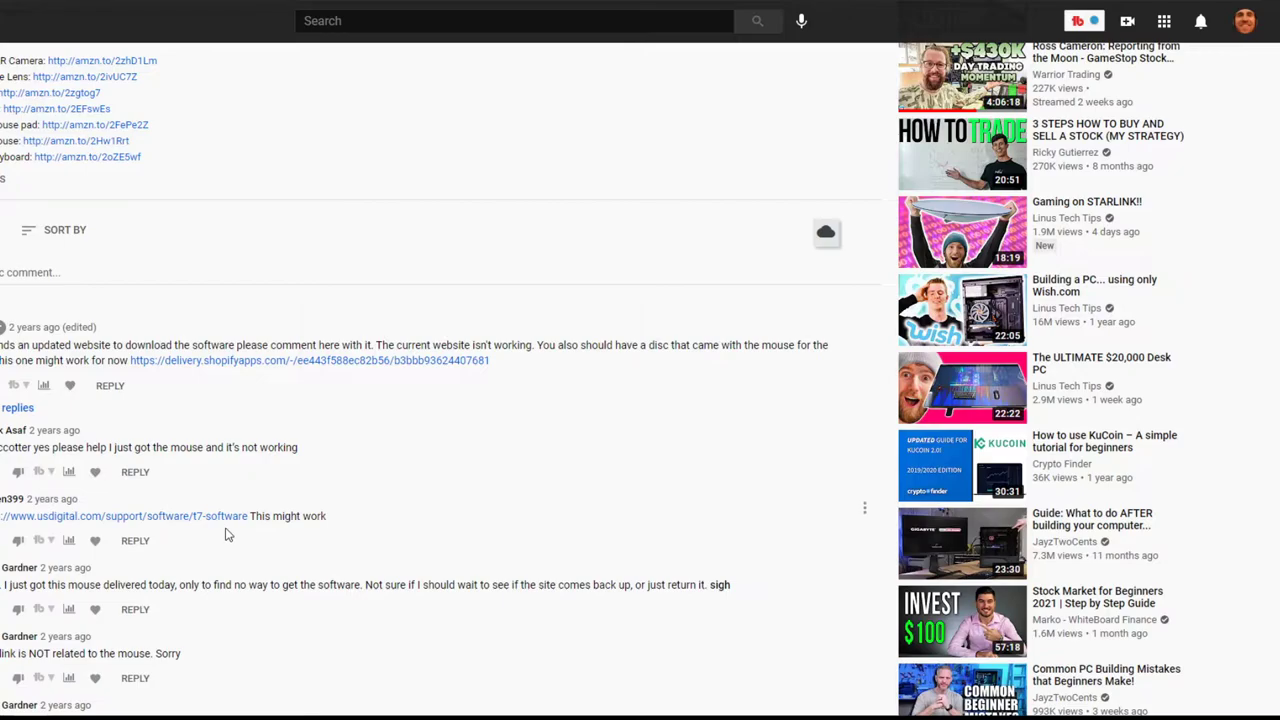
{"action": "scroll", "coordinate": [228, 534], "scroll_direction": "down", "scroll_amount": 3}
{"action": "scroll", "coordinate": [243, 323], "scroll_direction": "down", "scroll_amount": 5}
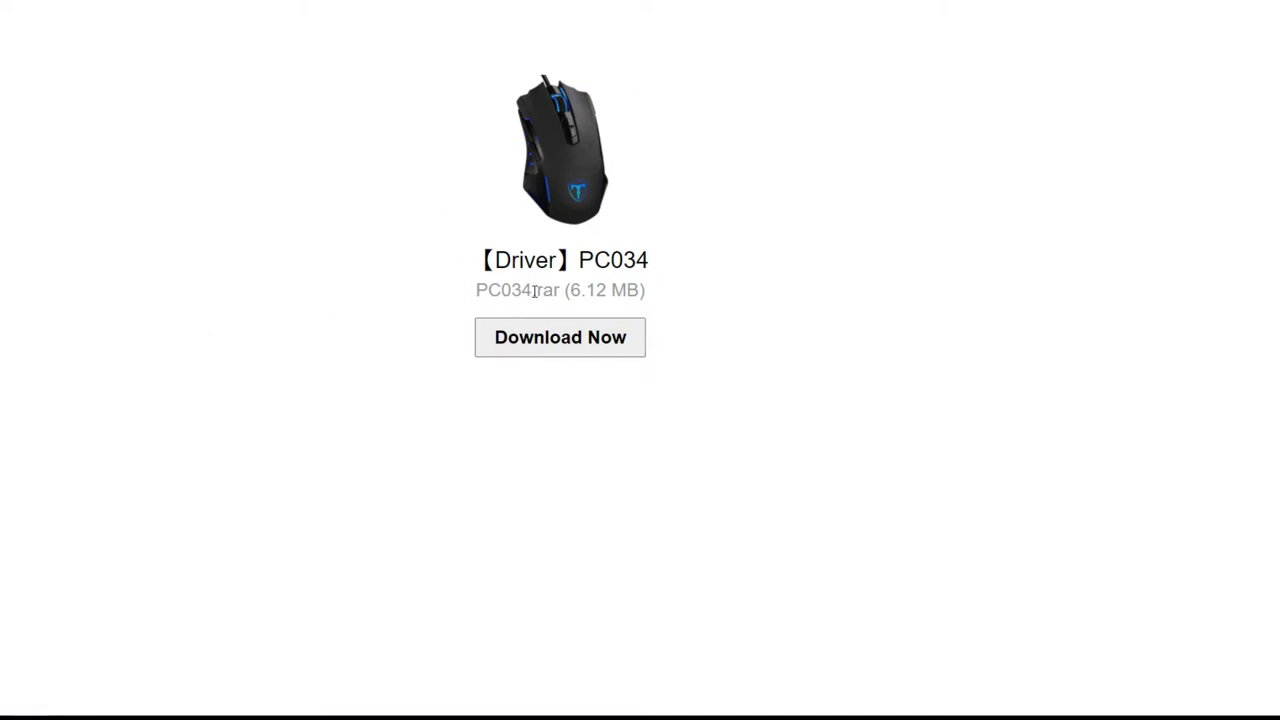
Download the PC034.rar driver archive.
{"action": "left_click_drag", "start_coordinate": [533, 290], "coordinate": [560, 290]}
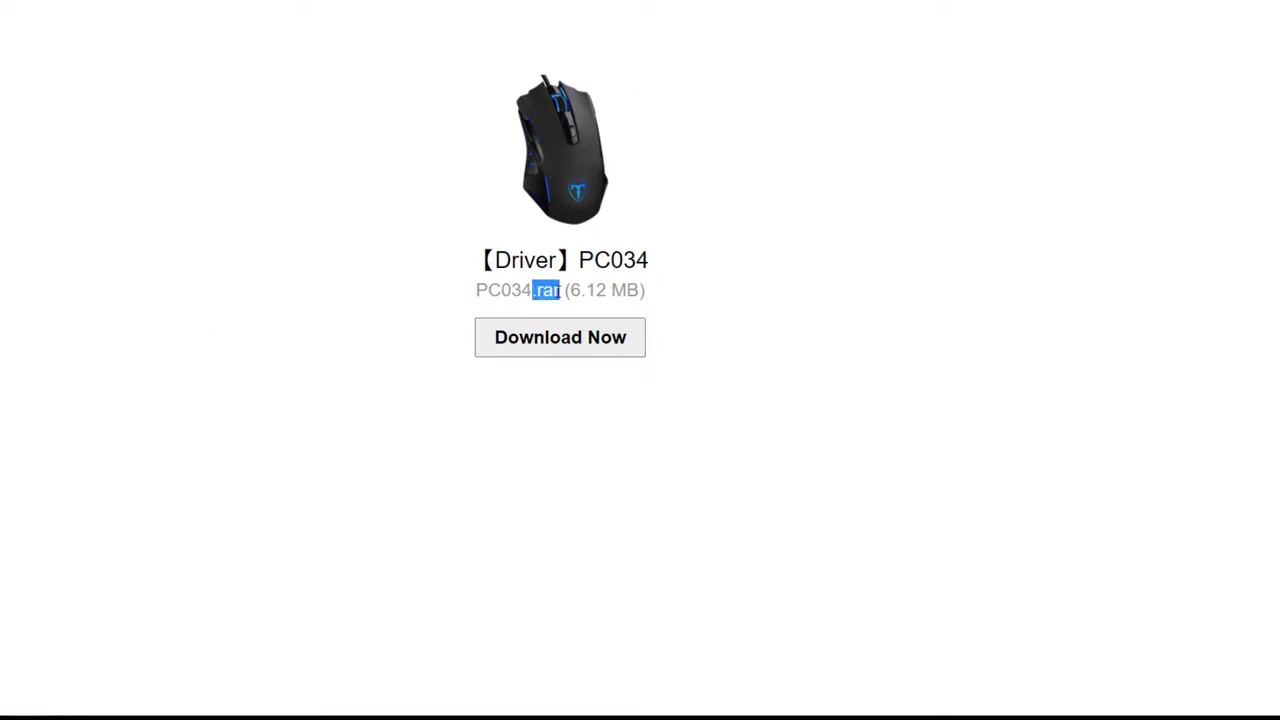
{"action": "left_click", "coordinate": [560, 291]}
{"action": "left_click", "coordinate": [563, 337]}
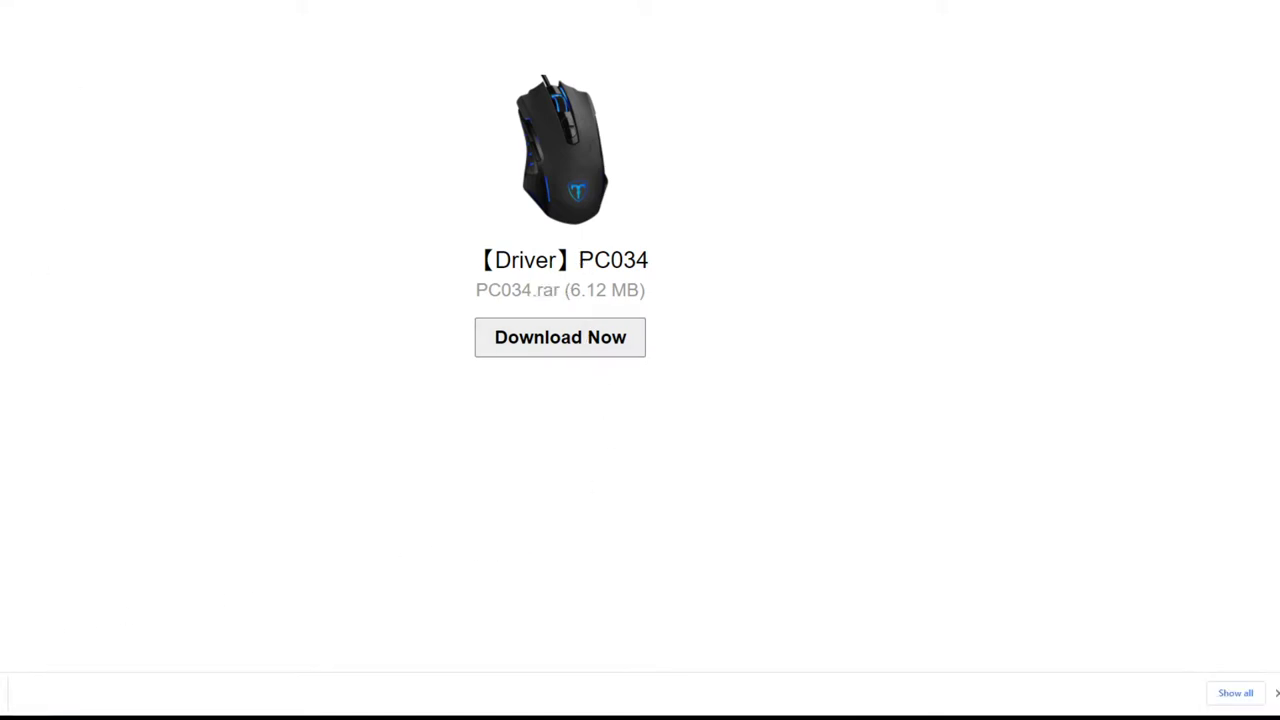
Rearrange the browser windows and return to the YouTube mouse review page.
{"action": "left_click_drag", "start_coordinate": [300, 2], "coordinate": [529, 43]}
{"action": "left_click_drag", "start_coordinate": [598, 3], "coordinate": [627, 0]}
{"action": "left_click_drag", "start_coordinate": [251, 0], "coordinate": [600, 0]}
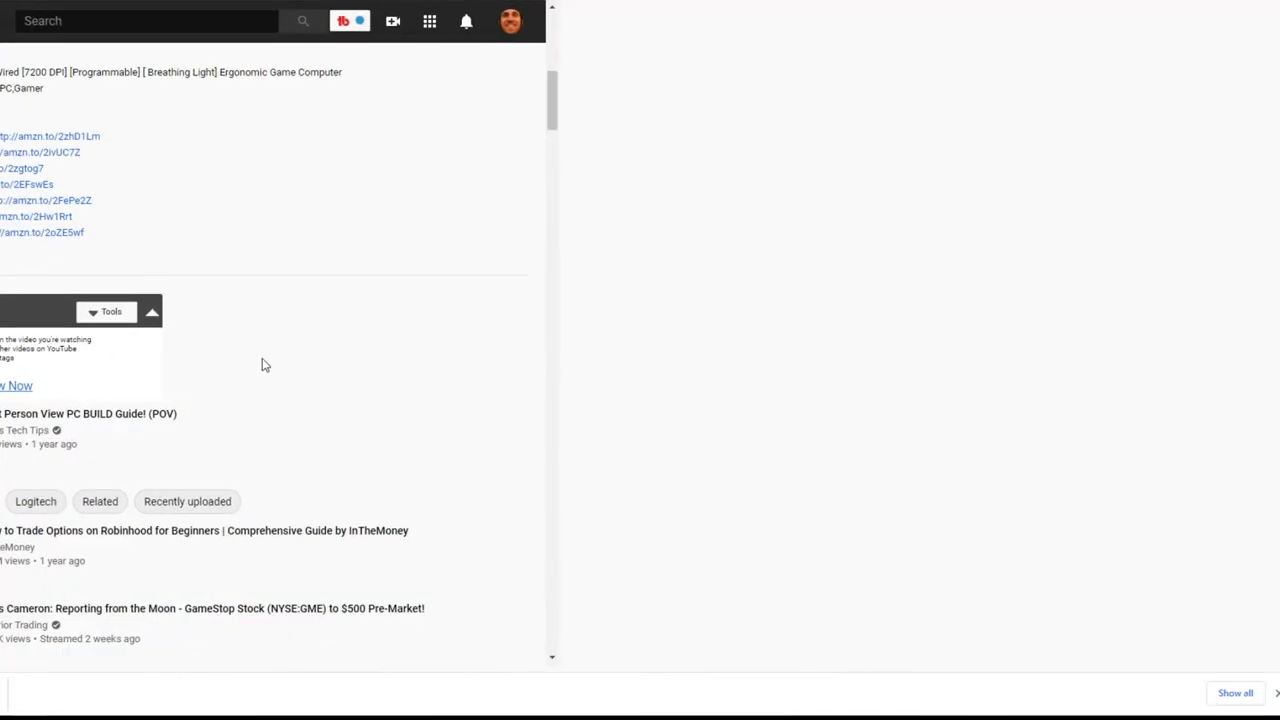
{"action": "scroll", "coordinate": [621, 428], "scroll_direction": "up", "scroll_amount": 3}
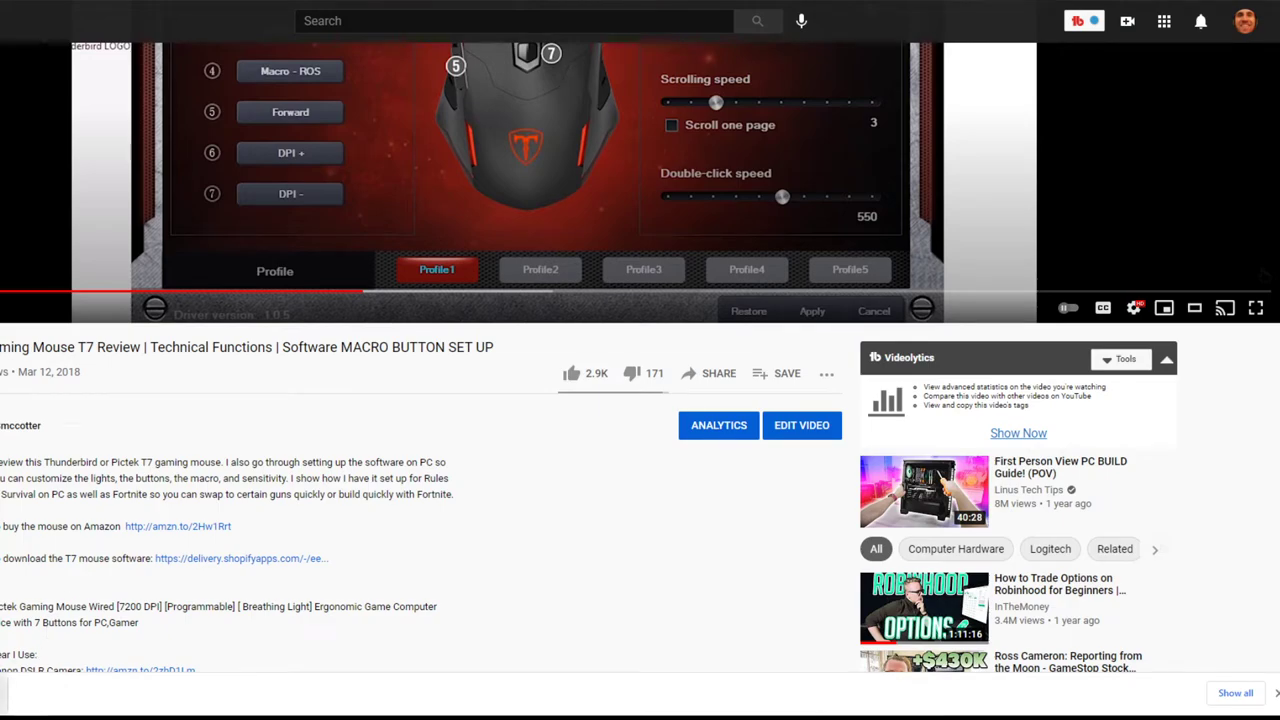
Open the downloaded PC034 archive in 7-Zip and go into its PC034 folder.
{"action": "left_click", "coordinate": [2, 694]}
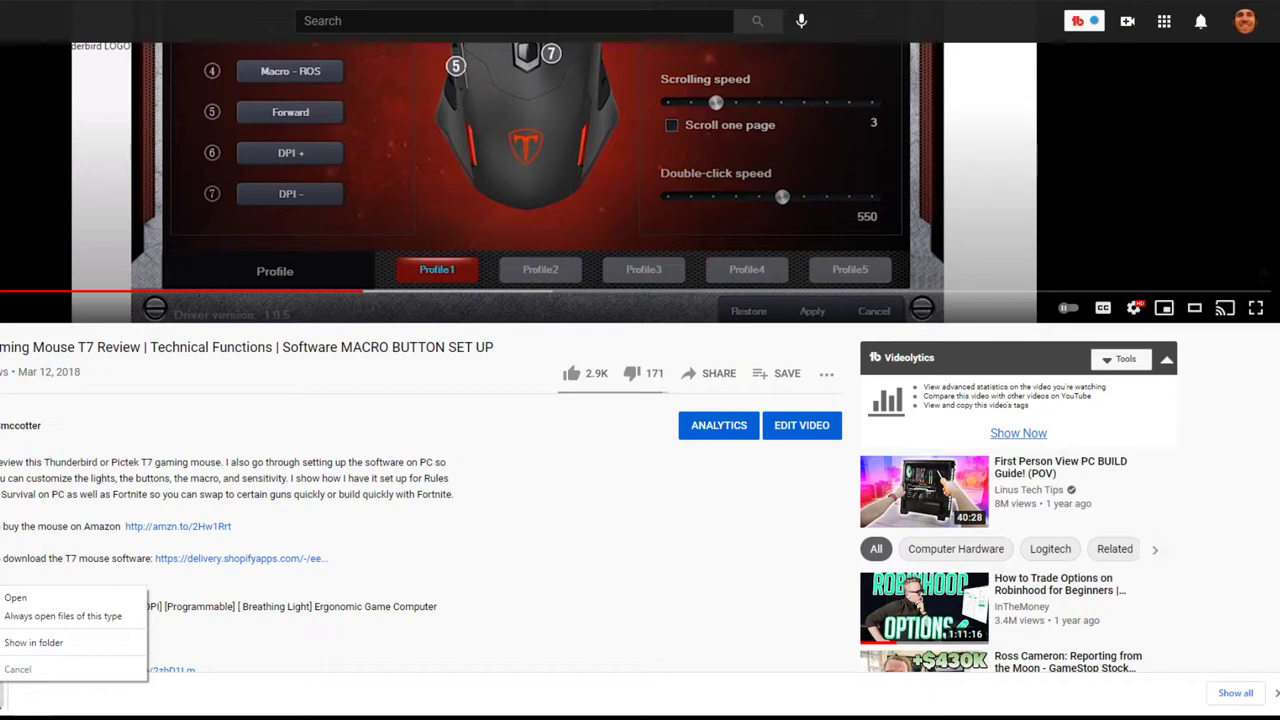
{"action": "left_click", "coordinate": [3, 694]}
{"action": "left_click", "coordinate": [3, 694]}
{"action": "left_click", "coordinate": [136, 499]}
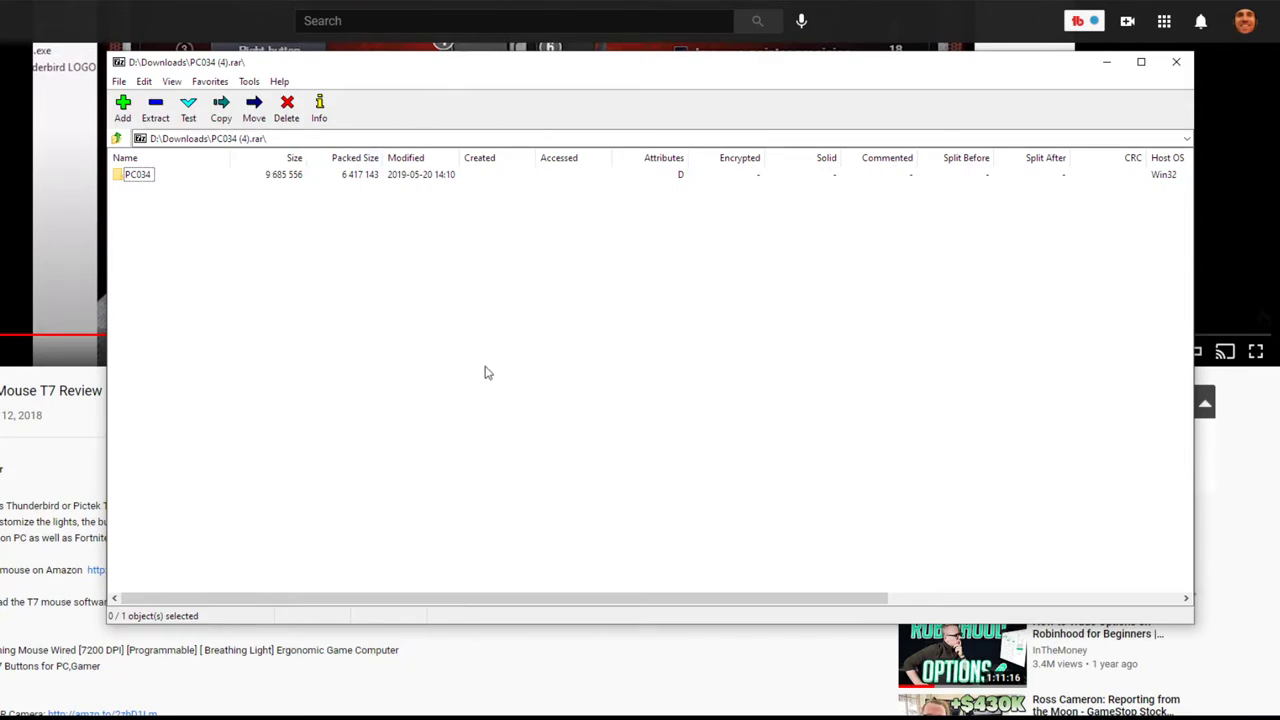
{"action": "left_click_drag", "start_coordinate": [500, 76], "coordinate": [458, 128]}
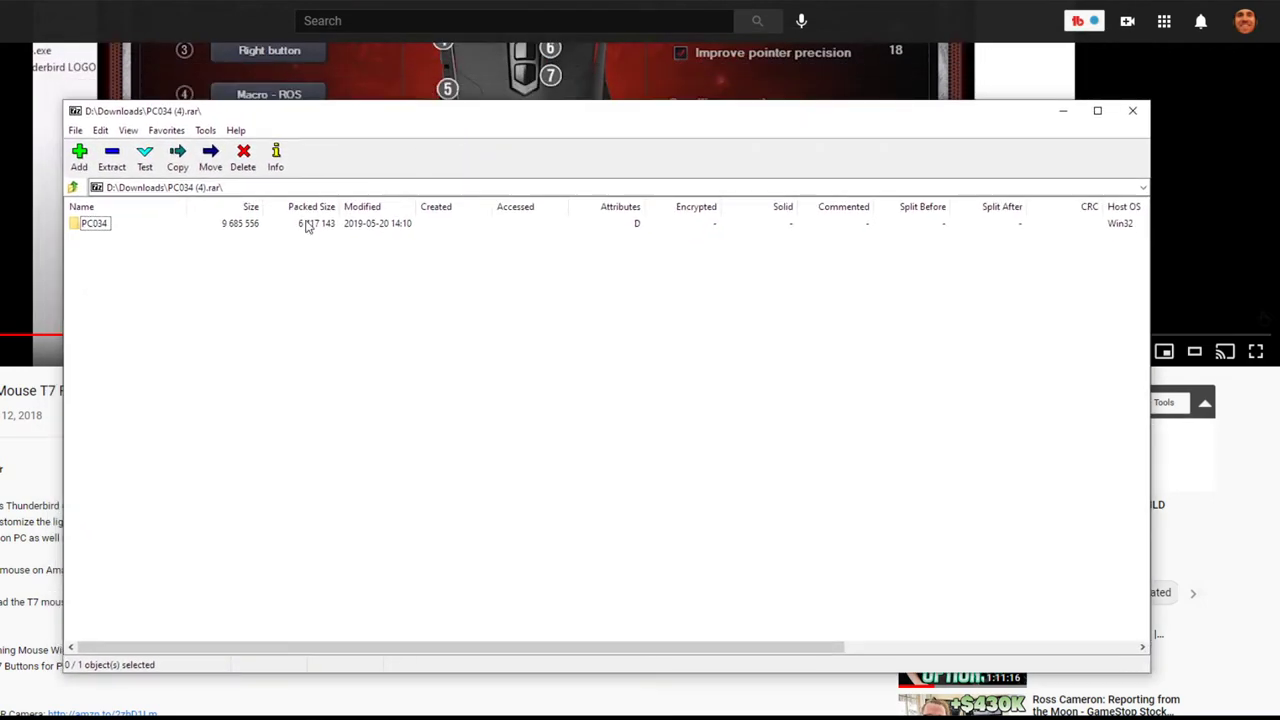
{"action": "double_click", "coordinate": [86, 231]}
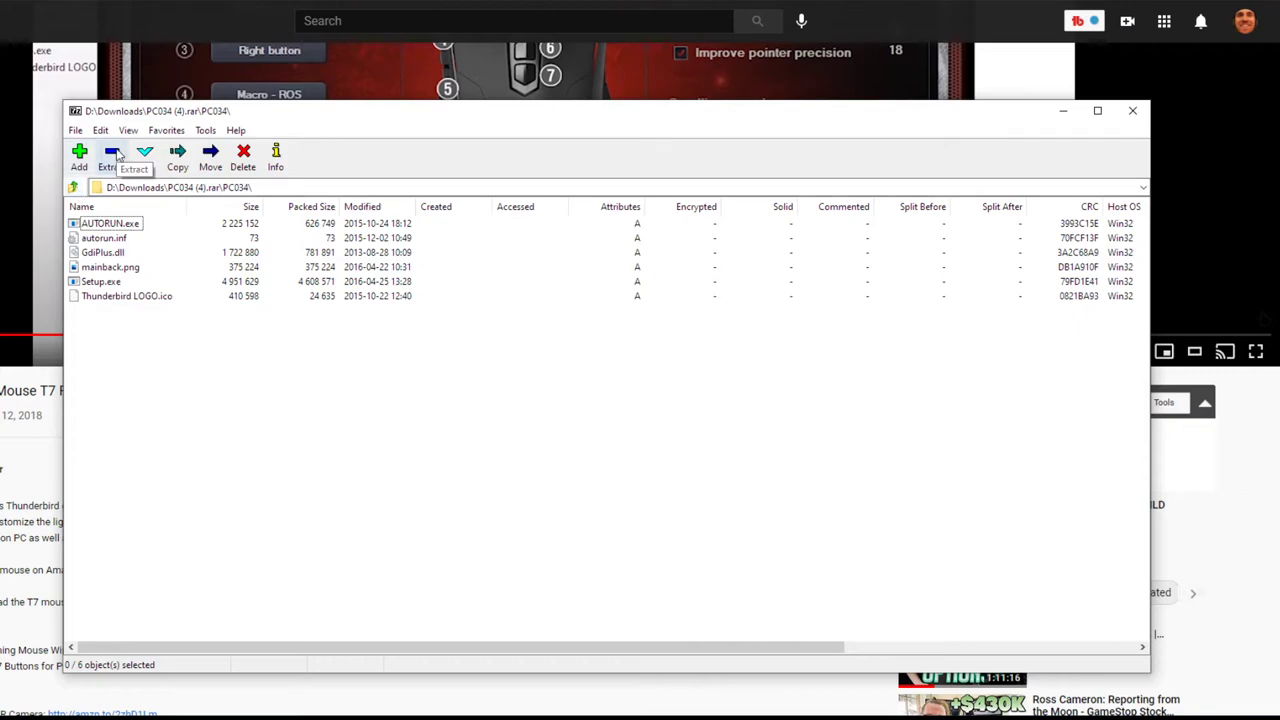
Try to extract the PC034 folder's files to D:\Downloads\ and close the archive window.
{"action": "left_click", "coordinate": [113, 155]}
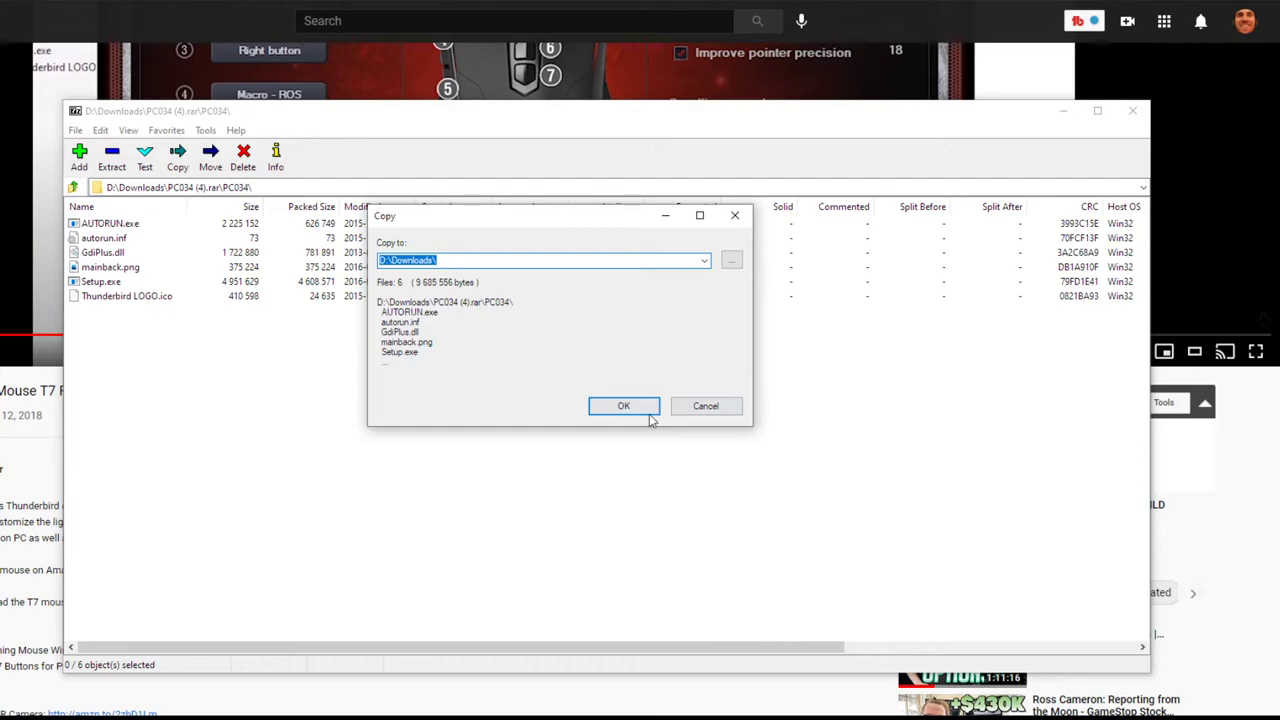
{"action": "left_click", "coordinate": [738, 216]}
{"action": "left_click", "coordinate": [1132, 110]}
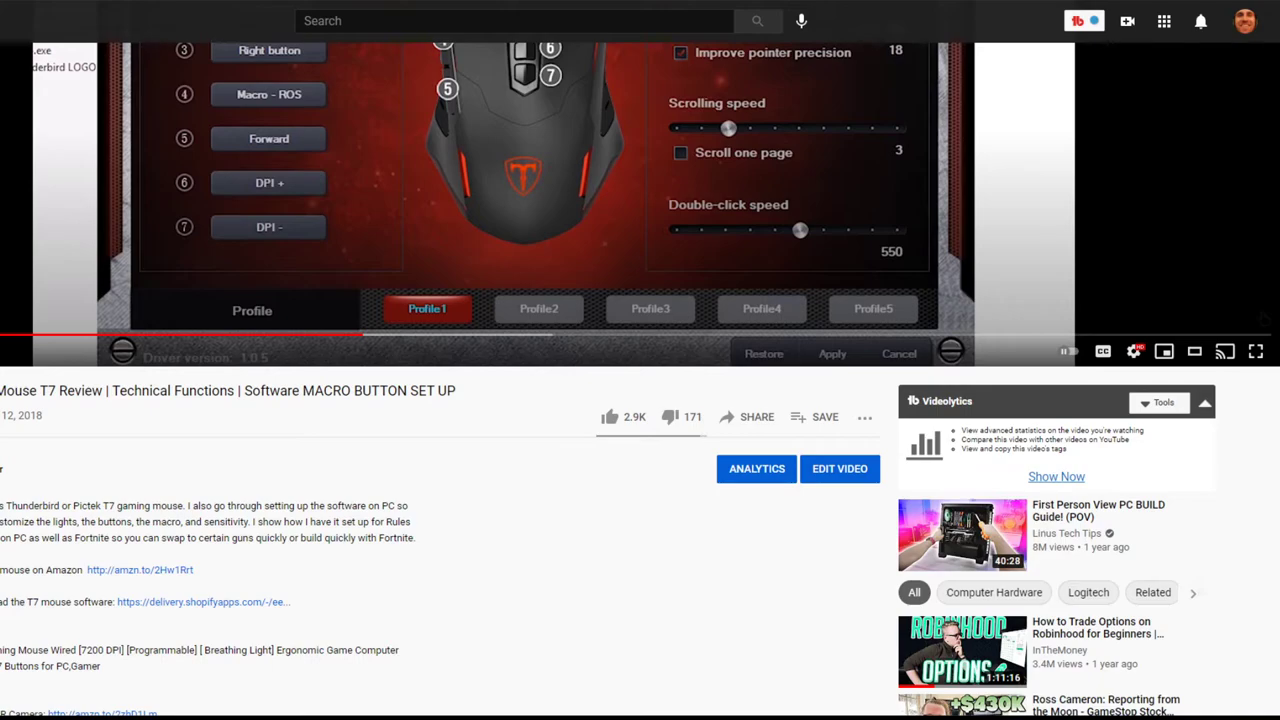
Uncover the desktop and place the T7 Wired Gaming Mouse shortcut in its empty area.
{"action": "left_click_drag", "start_coordinate": [1080, 0], "coordinate": [1061, 37]}
{"action": "left_click_drag", "start_coordinate": [520, 266], "coordinate": [87, 256]}
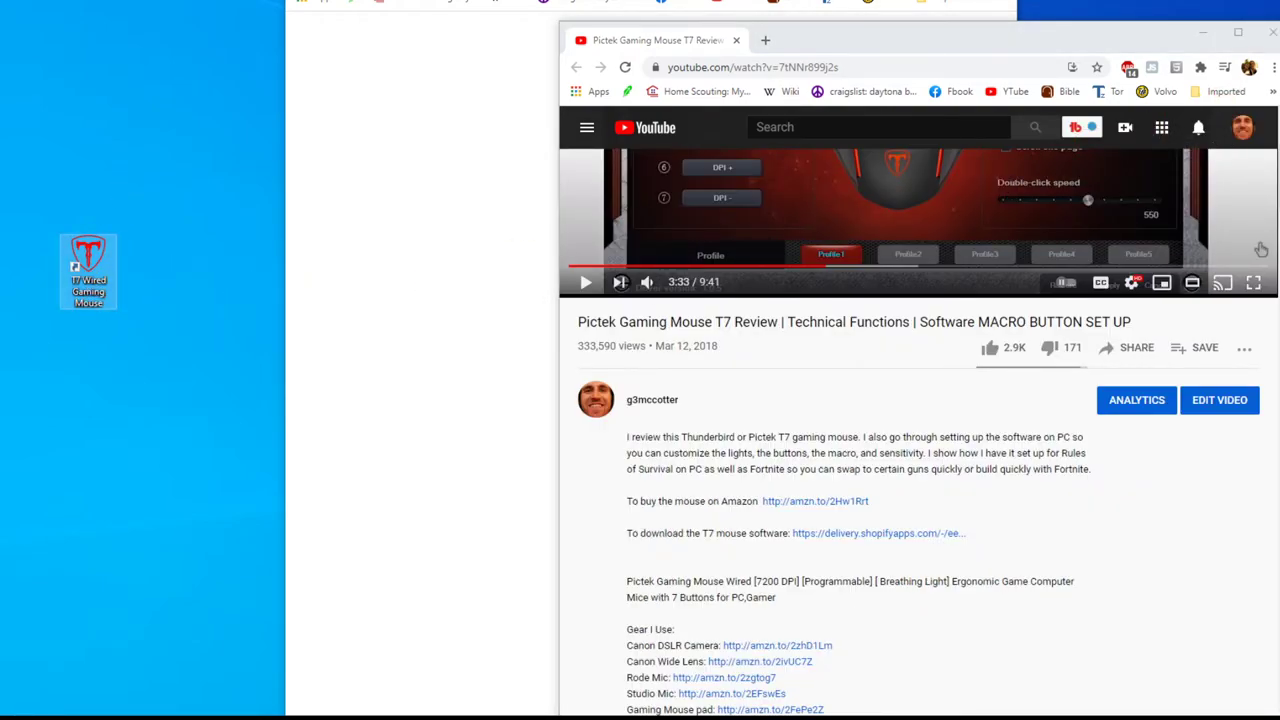
{"action": "left_click", "coordinate": [1261, 249]}
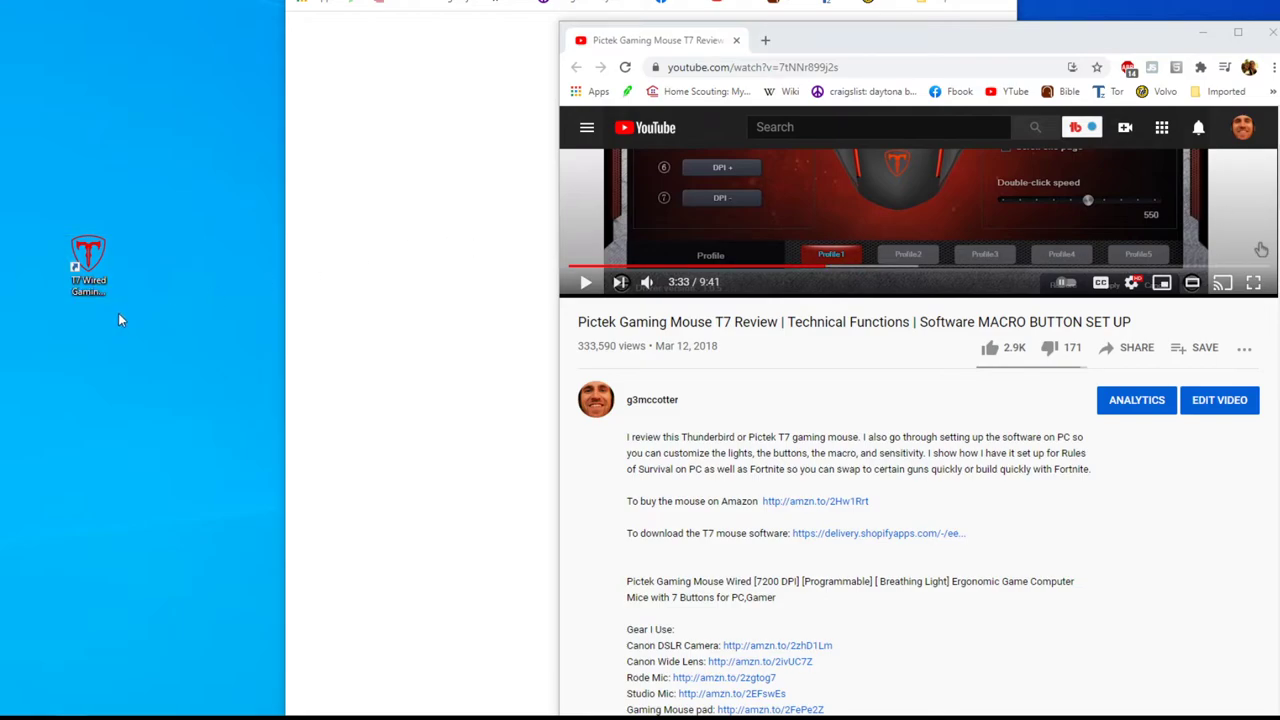
{"action": "left_click_drag", "start_coordinate": [90, 262], "coordinate": [222, 205]}
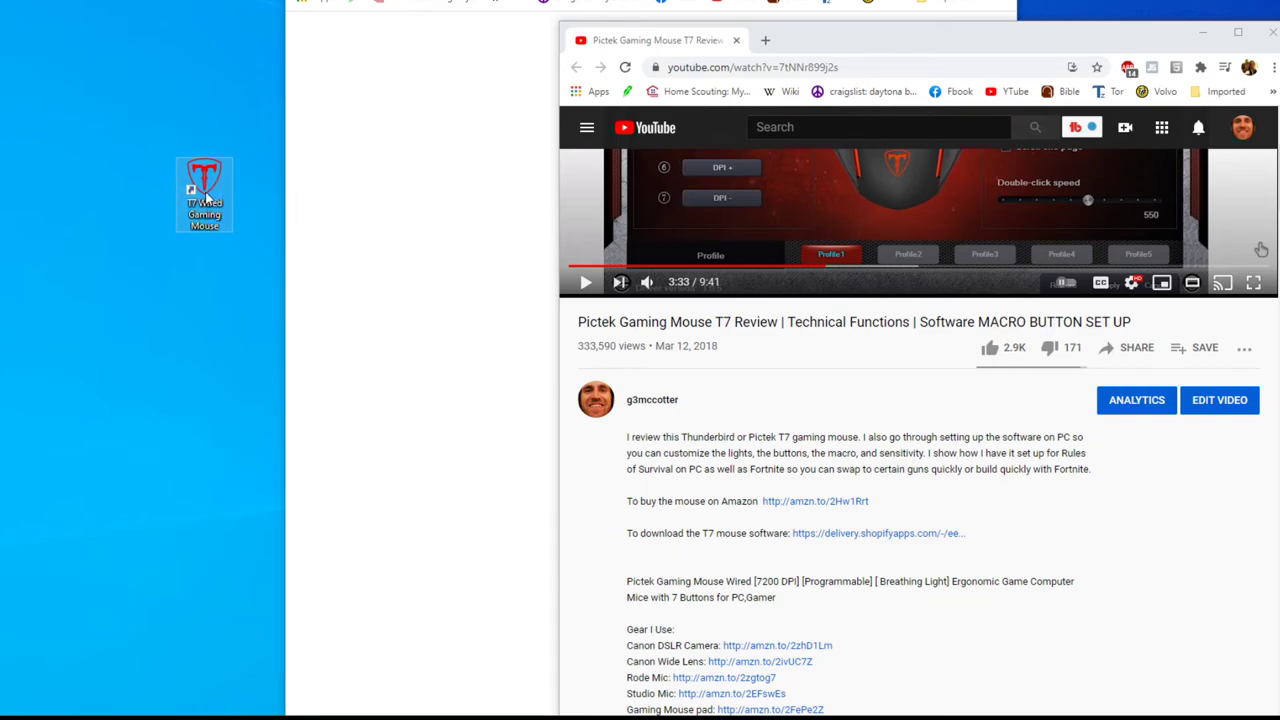
Launch the T7 Wired Gaming Mouse software to view its main settings, and close it.
{"action": "double_click", "coordinate": [205, 191]}
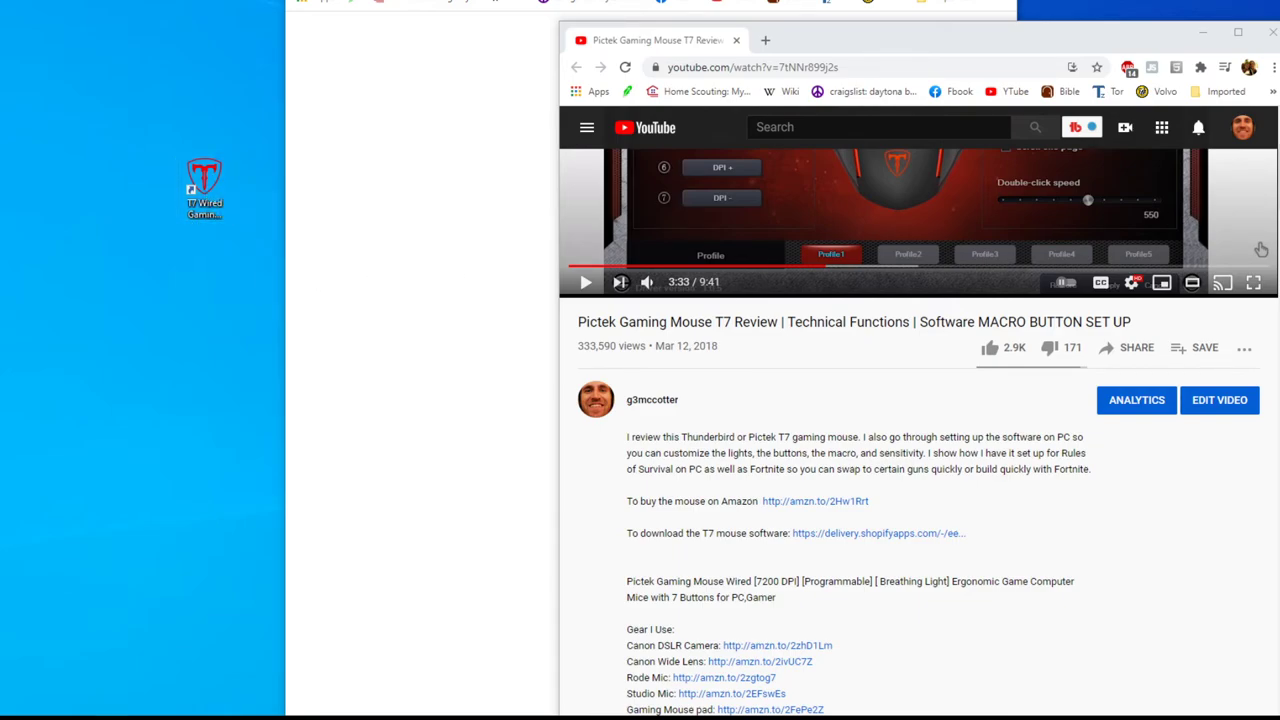
{"action": "left_click_drag", "start_coordinate": [1071, 92], "coordinate": [243, 50]}
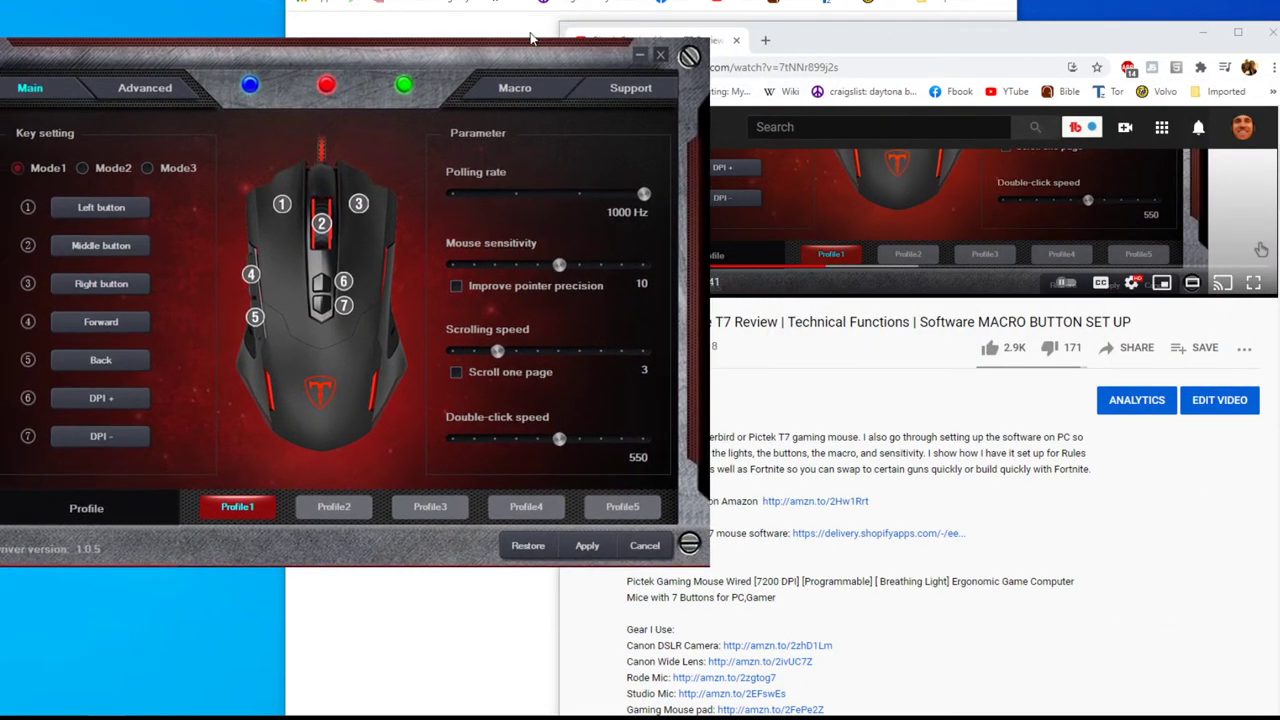
{"action": "left_click", "coordinate": [663, 56]}
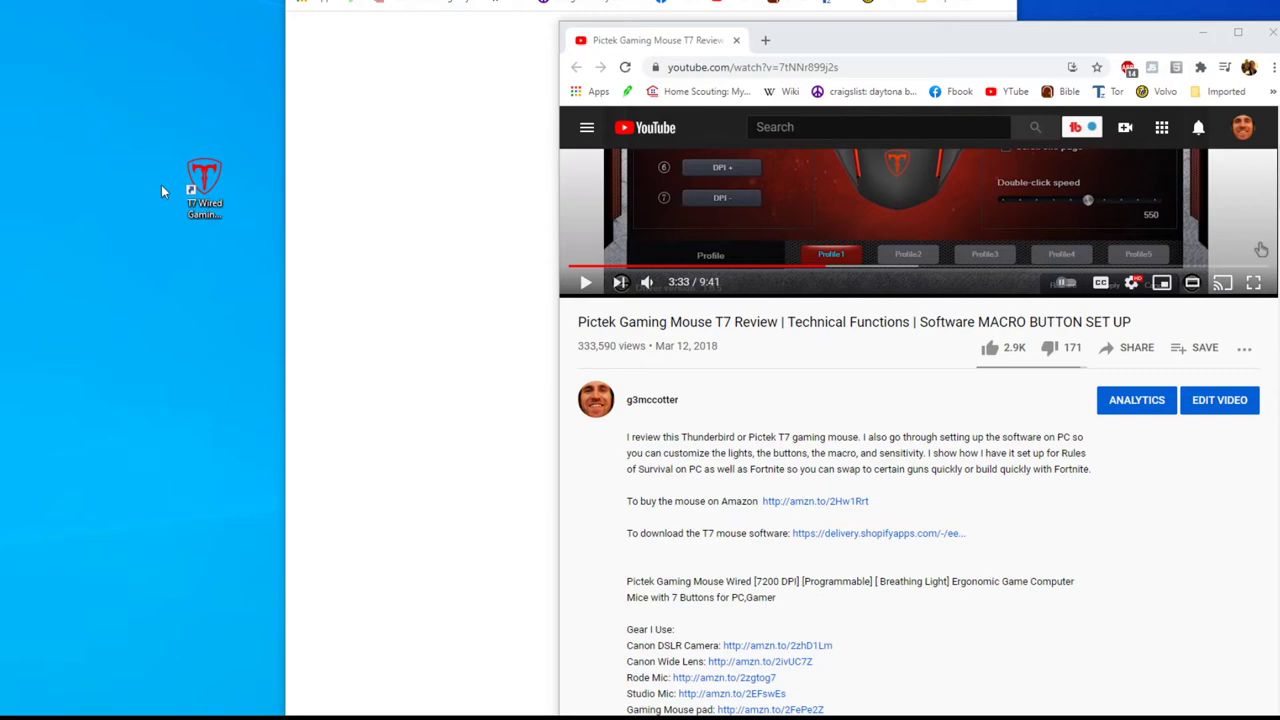
{"action": "left_click_drag", "start_coordinate": [205, 185], "coordinate": [1279, 180]}
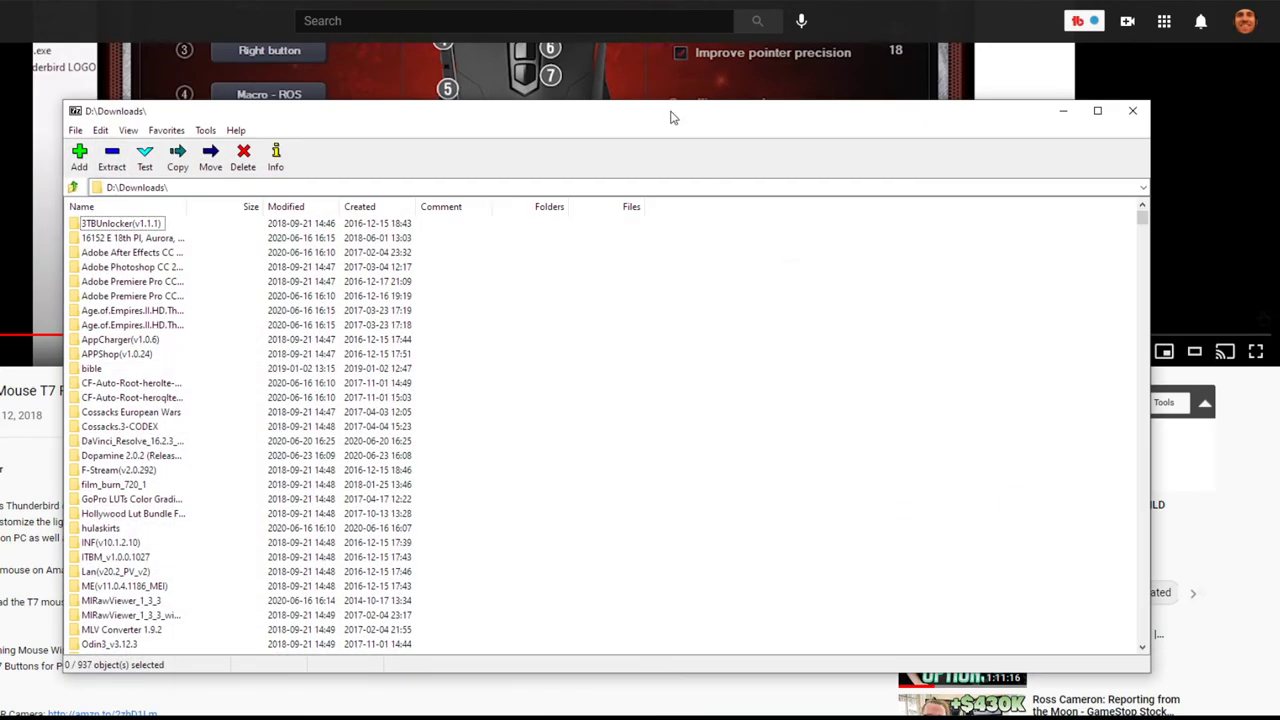
Show the 7-Zip file manager window listing D:\Downloads\ and close it.
{"action": "left_click_drag", "start_coordinate": [673, 117], "coordinate": [1279, 118]}
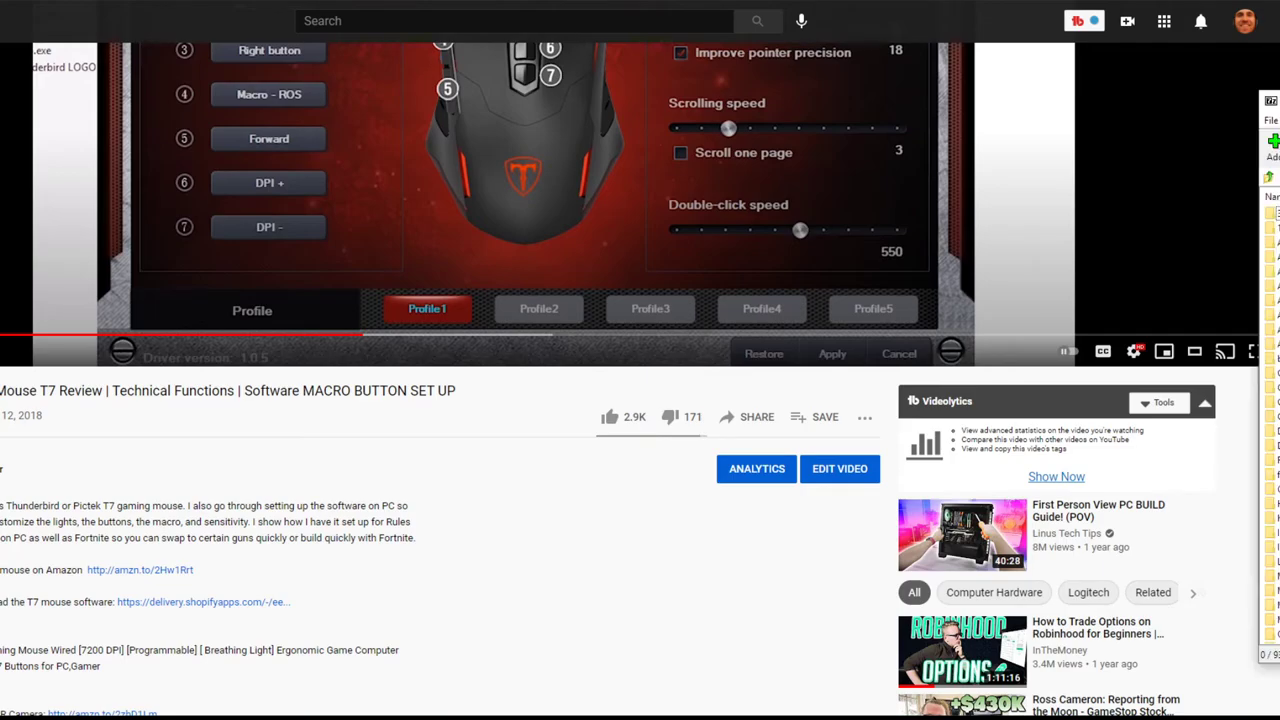
{"action": "left_click_drag", "start_coordinate": [1279, 118], "coordinate": [626, 106]}
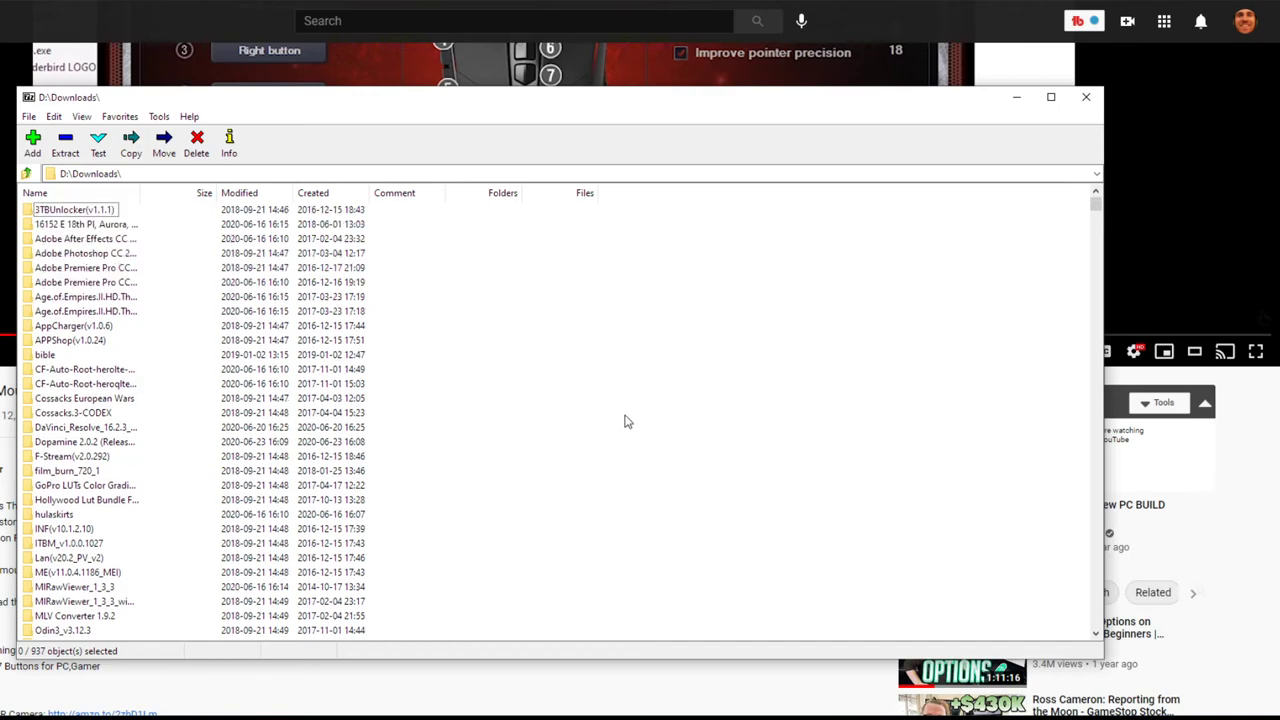
{"action": "left_click", "coordinate": [1086, 97]}
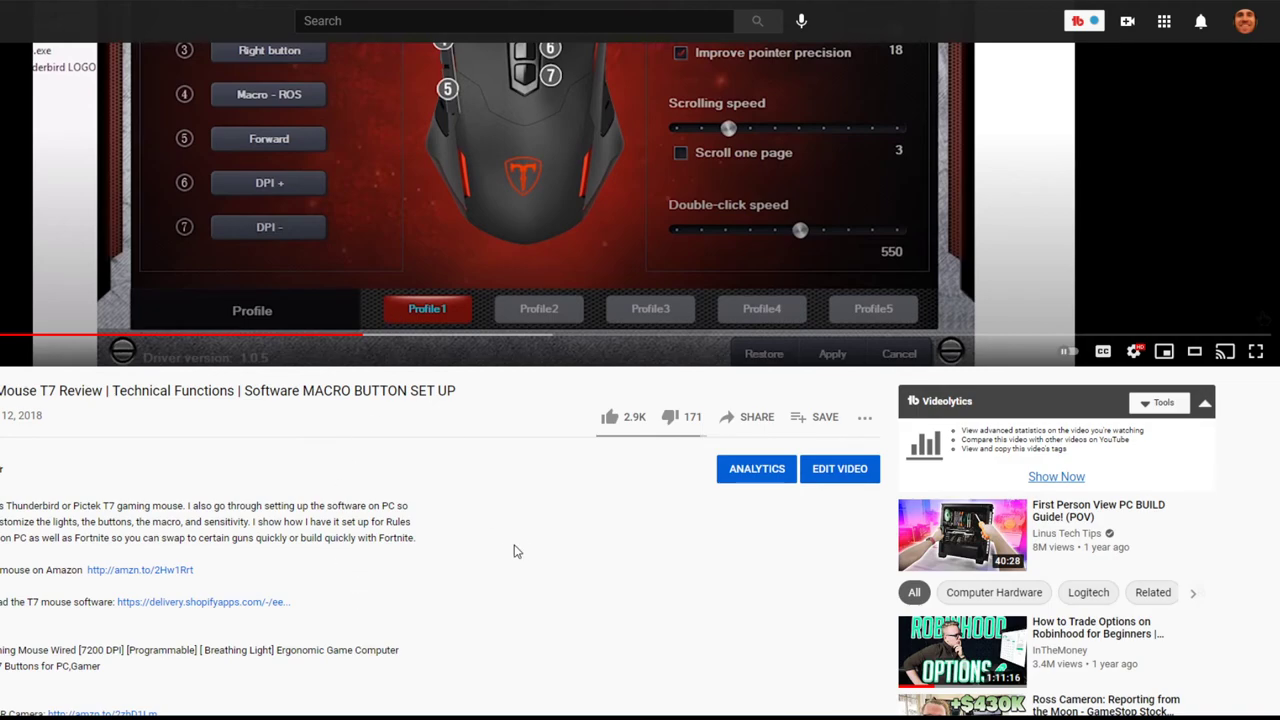
Review the T7 mouse video's title on YouTube, including its Software MACRO BUTTON SET UP part.
{"action": "scroll", "coordinate": [466, 620], "scroll_direction": "up", "scroll_amount": 3}
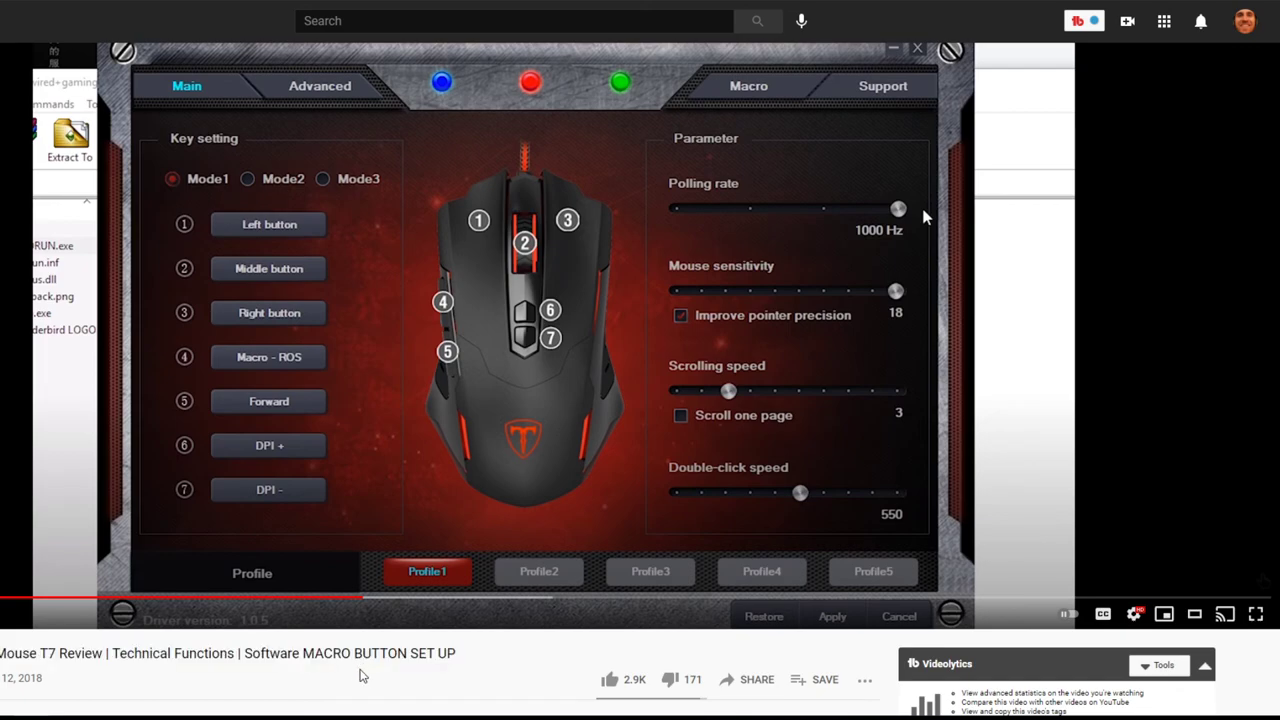
{"action": "scroll", "coordinate": [372, 680], "scroll_direction": "down", "scroll_amount": 2}
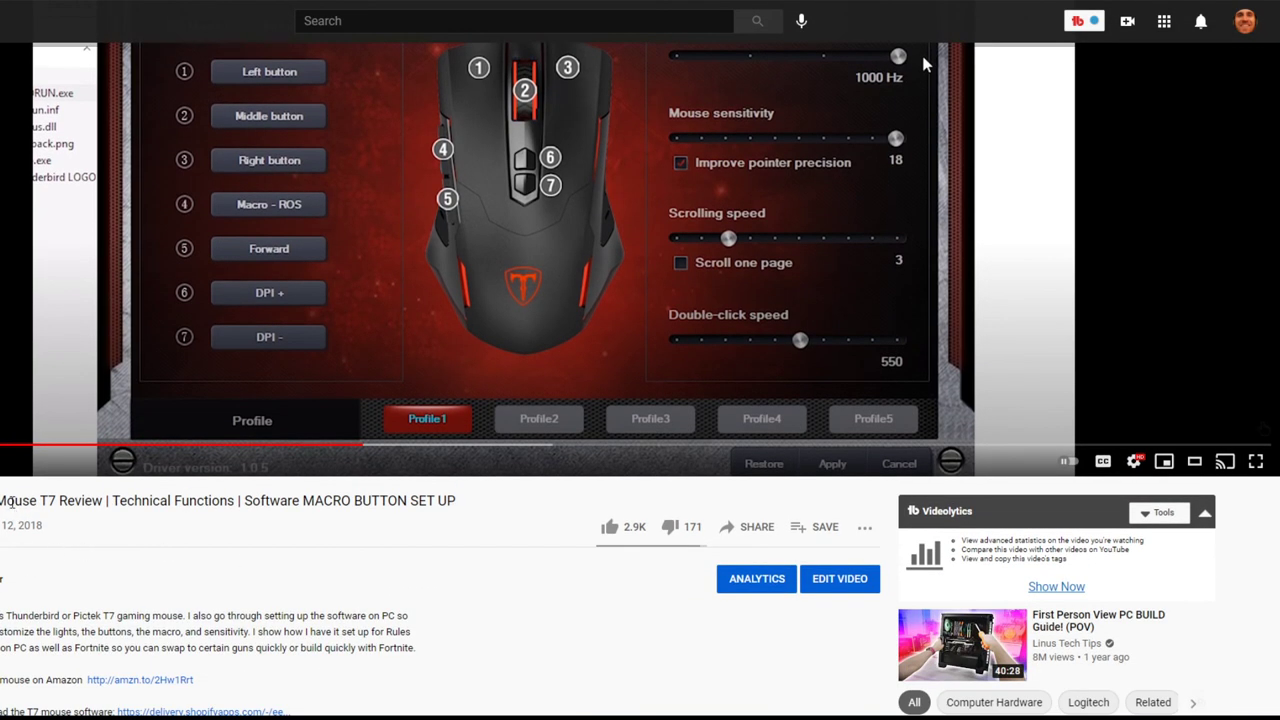
{"action": "left_click_drag", "start_coordinate": [10, 502], "coordinate": [190, 500]}
{"action": "left_click", "coordinate": [274, 500]}
{"action": "left_click_drag", "start_coordinate": [456, 502], "coordinate": [244, 498]}
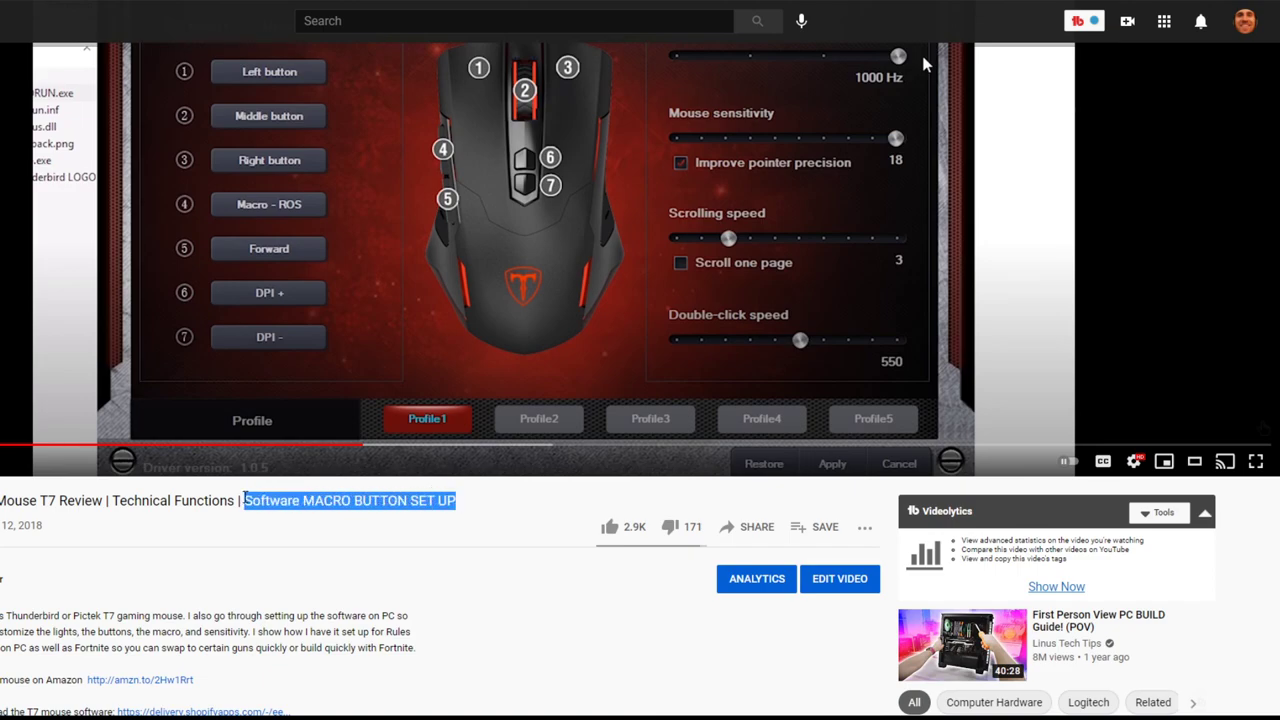
{"action": "left_click", "coordinate": [242, 498]}
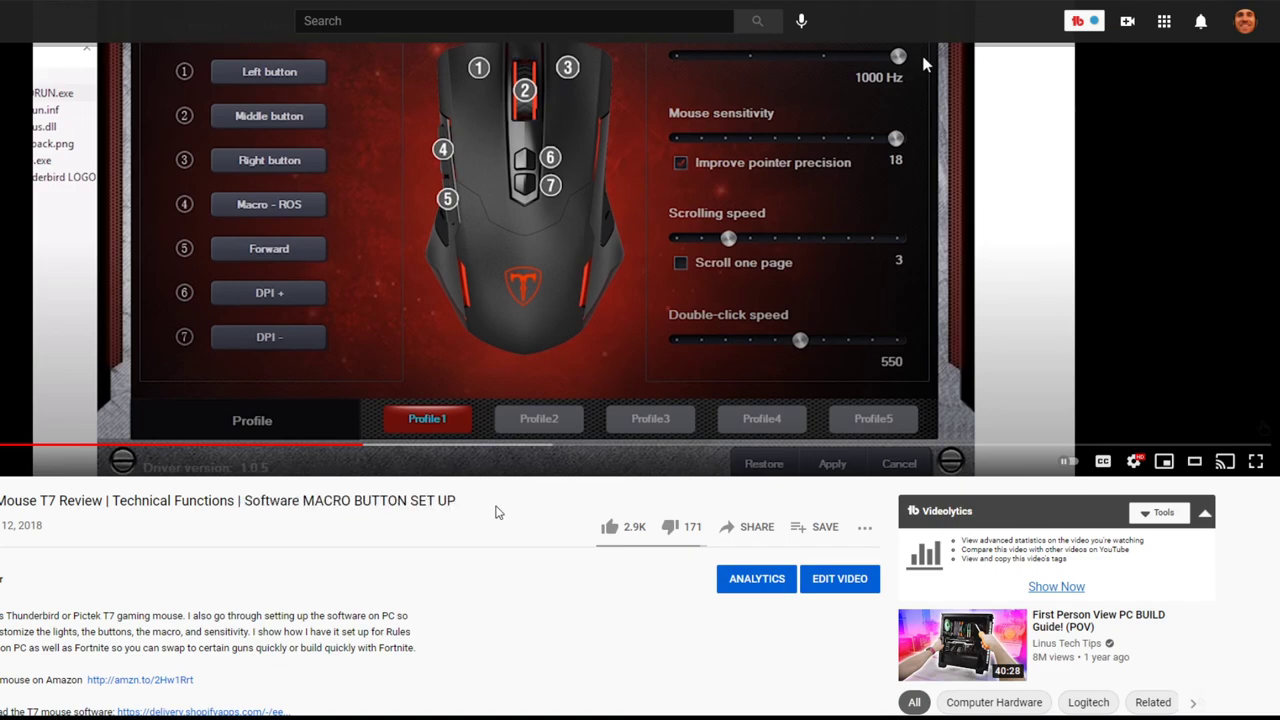
{"action": "left_click_drag", "start_coordinate": [494, 514], "coordinate": [2, 498]}
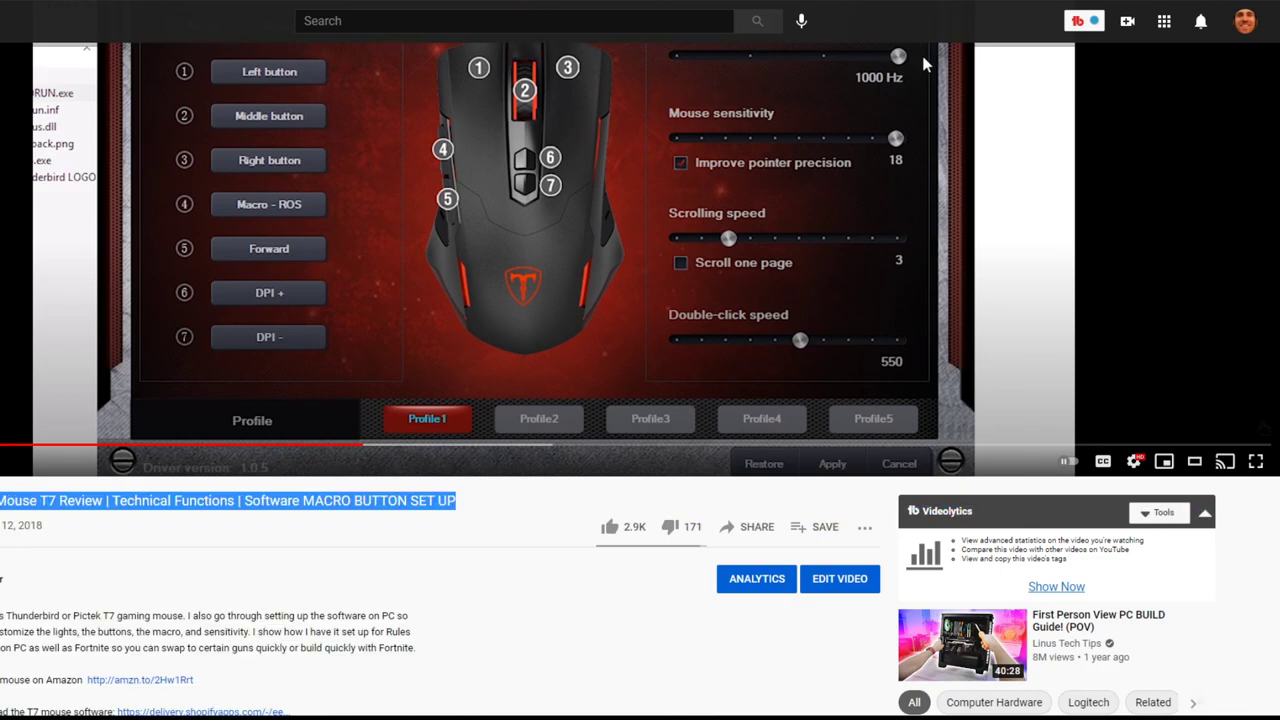
{"action": "left_click", "coordinate": [216, 507]}
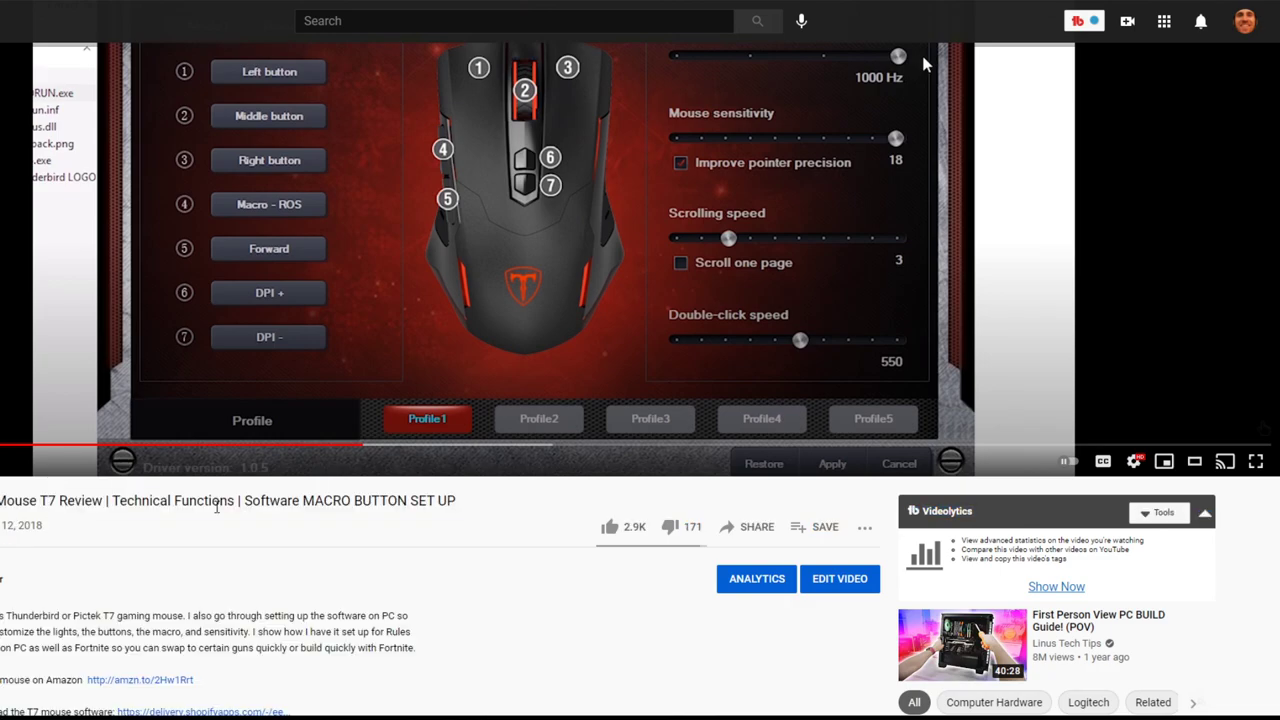